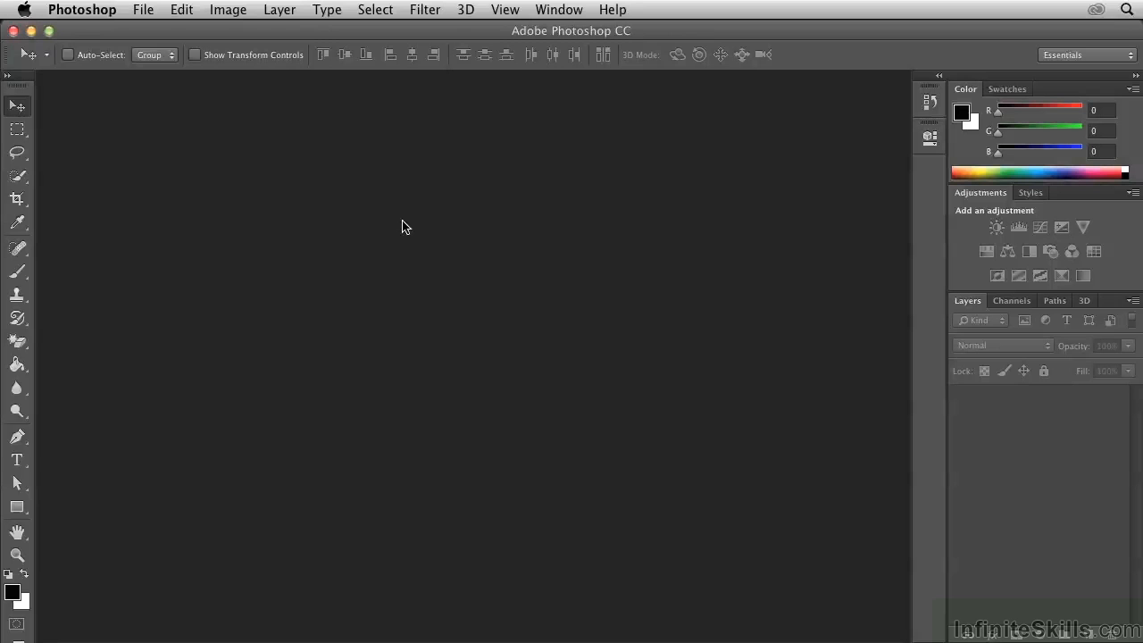
- Start File > Scripts > Load Files into Stack with individual Files as the source
click(145, 11)
mouse_move(191, 425)
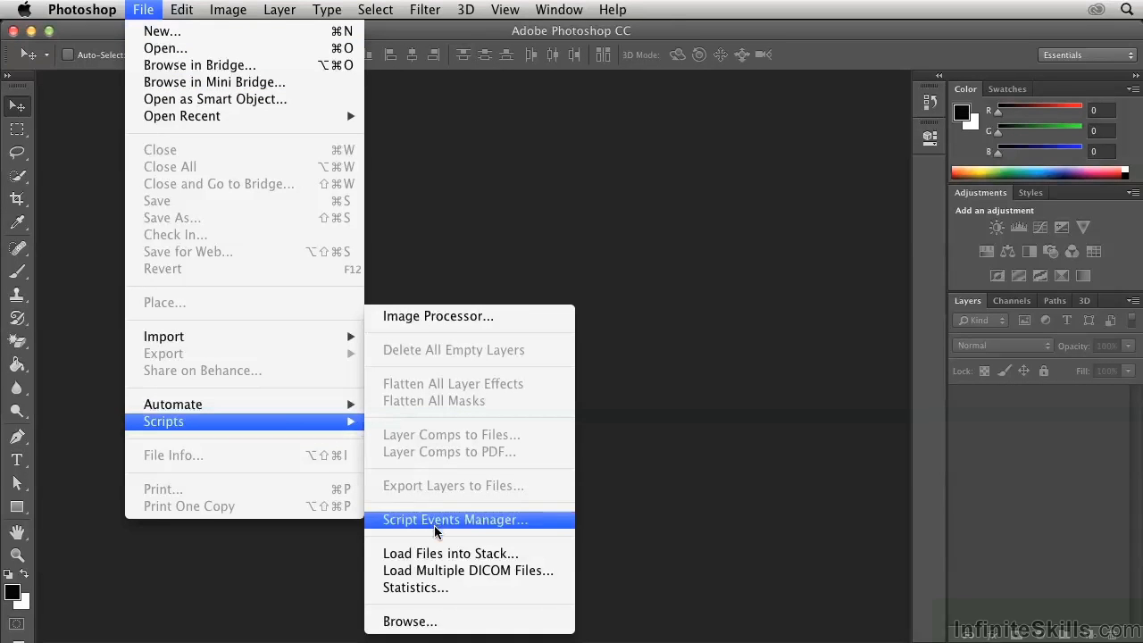
click(431, 555)
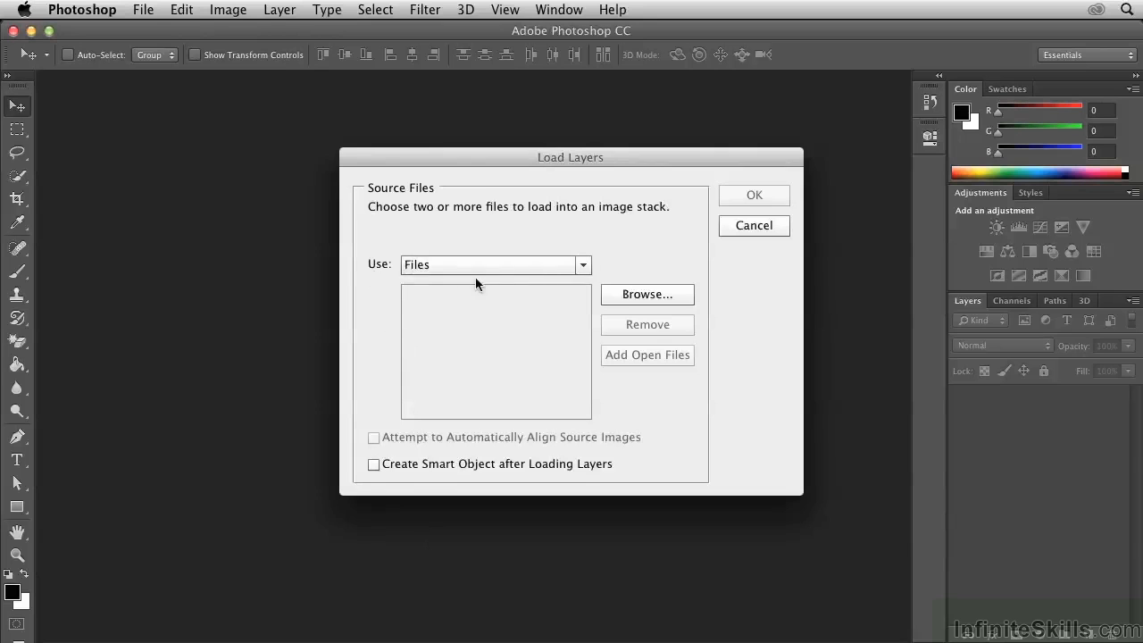
click(479, 265)
click(480, 285)
- Select the nine Kitchen PNGs from the Output folder and stack them into a new document
click(624, 300)
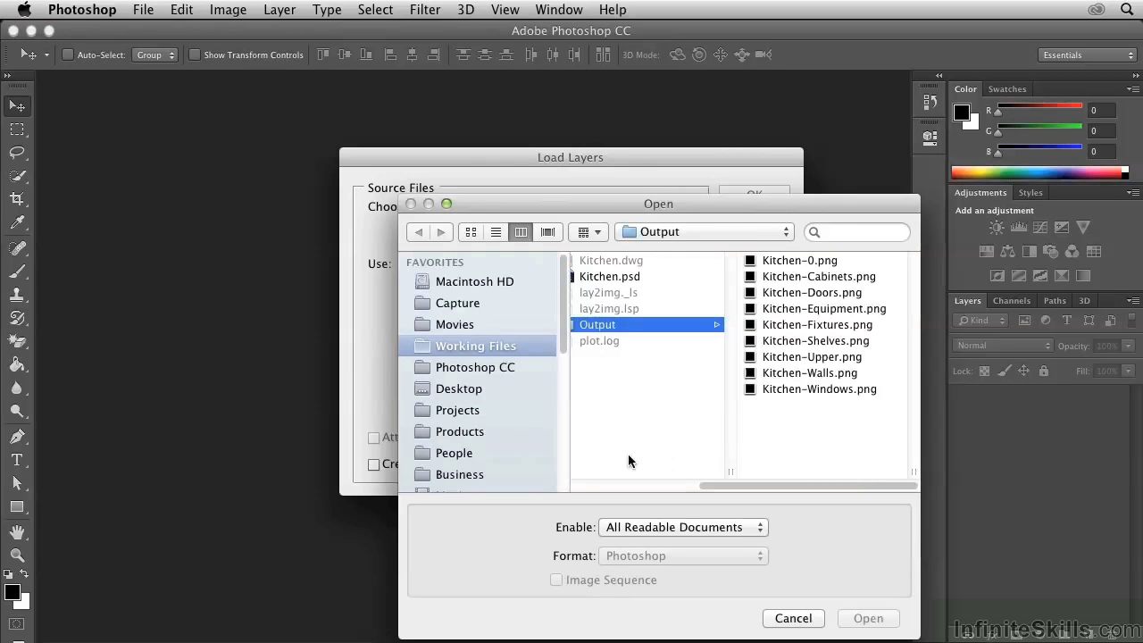
mouse_move(704, 483)
mouse_down()
mouse_move(584, 488)
mouse_move(719, 486)
mouse_up()
click(791, 262)
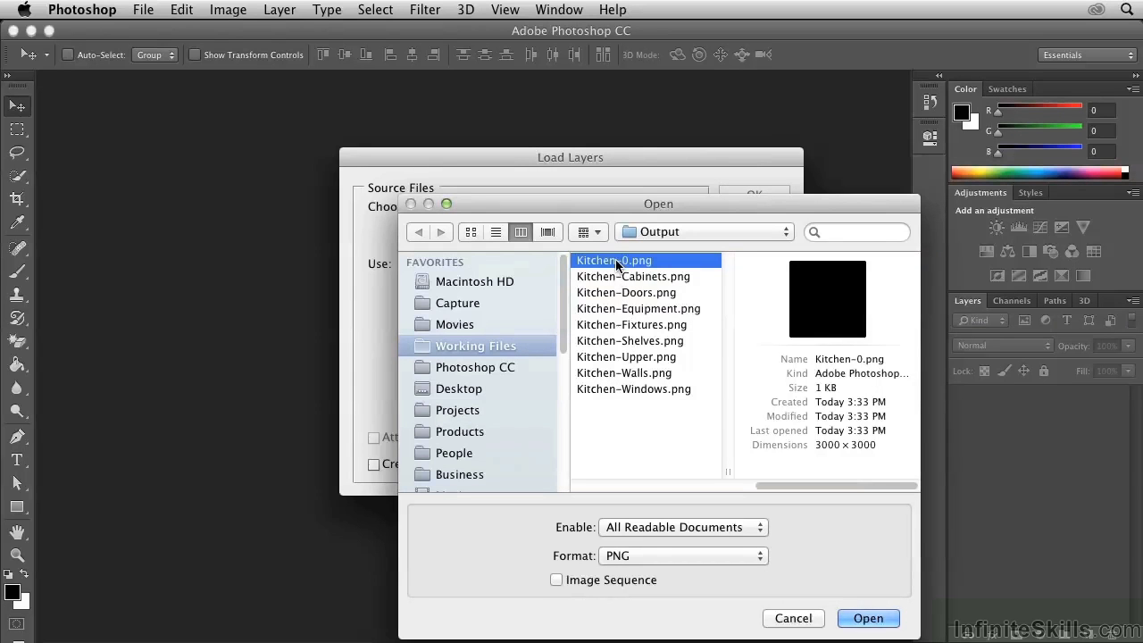
shift+click(594, 389)
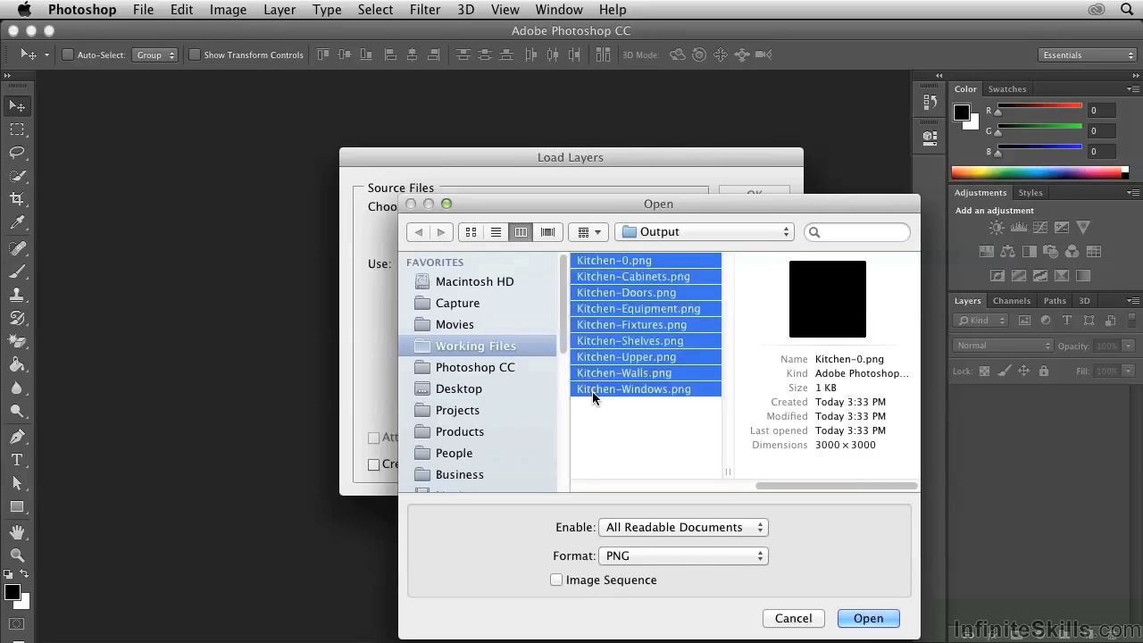
click(867, 618)
click(483, 363)
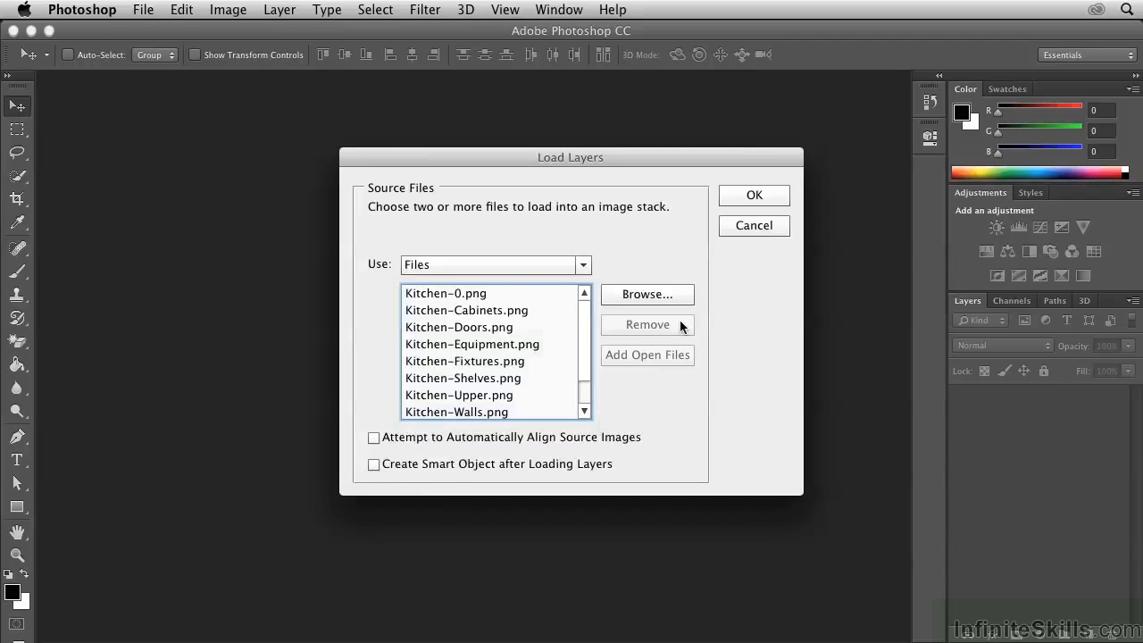
click(737, 200)
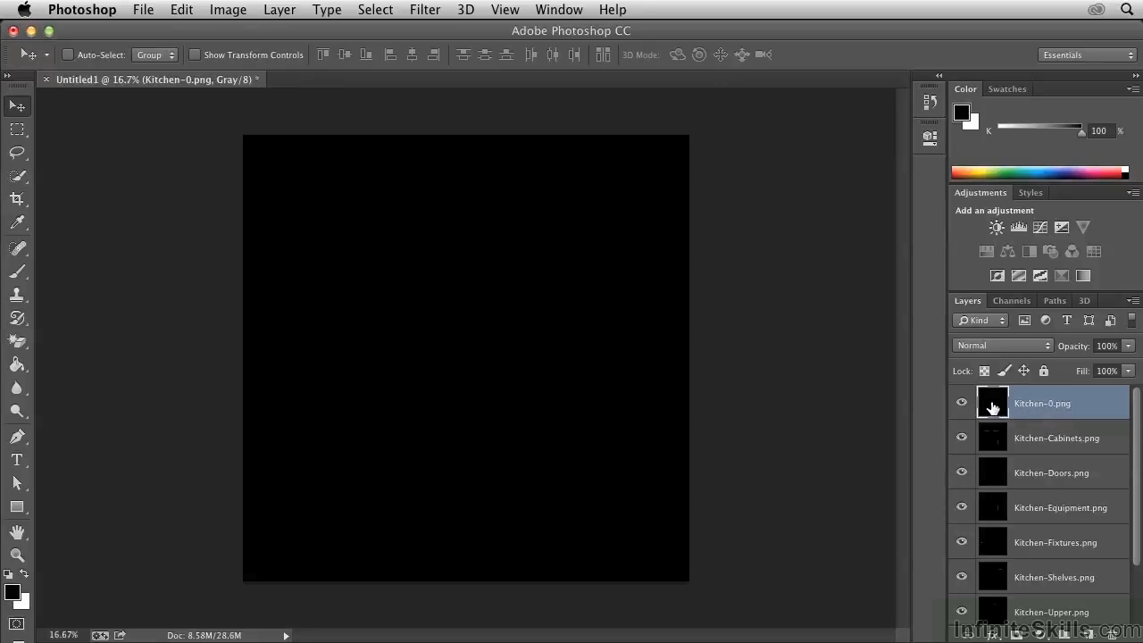
- Delete the blank Kitchen-0.png layer, then hide and reshow the Cabinets, Doors, Equipment and Fixtures layers
drag(993, 407, 1112, 630)
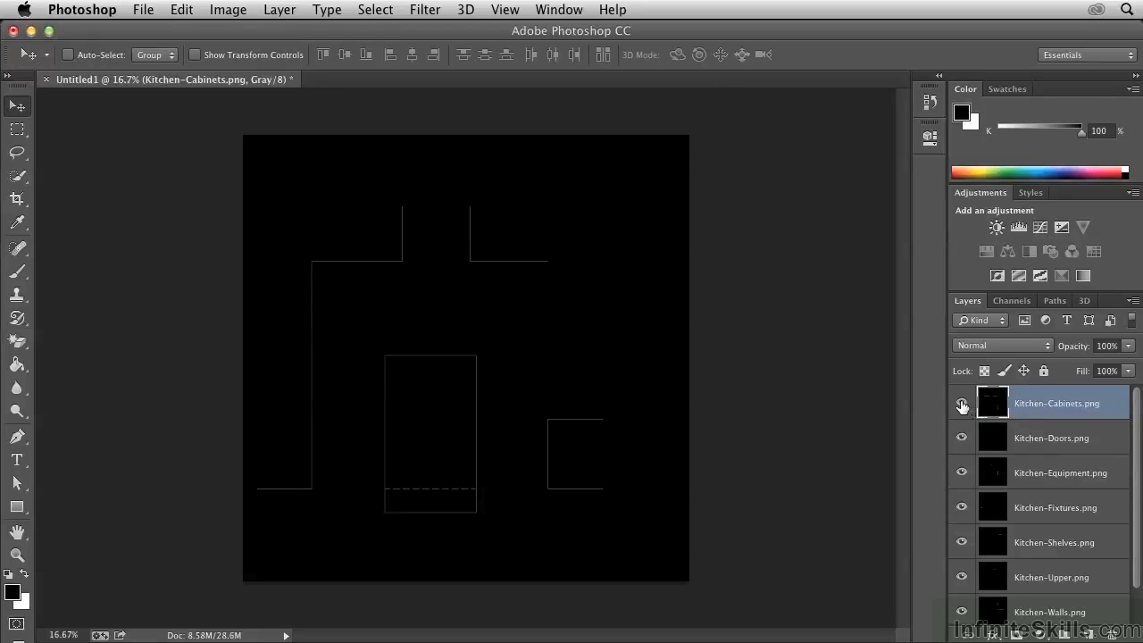
click(961, 406)
click(961, 437)
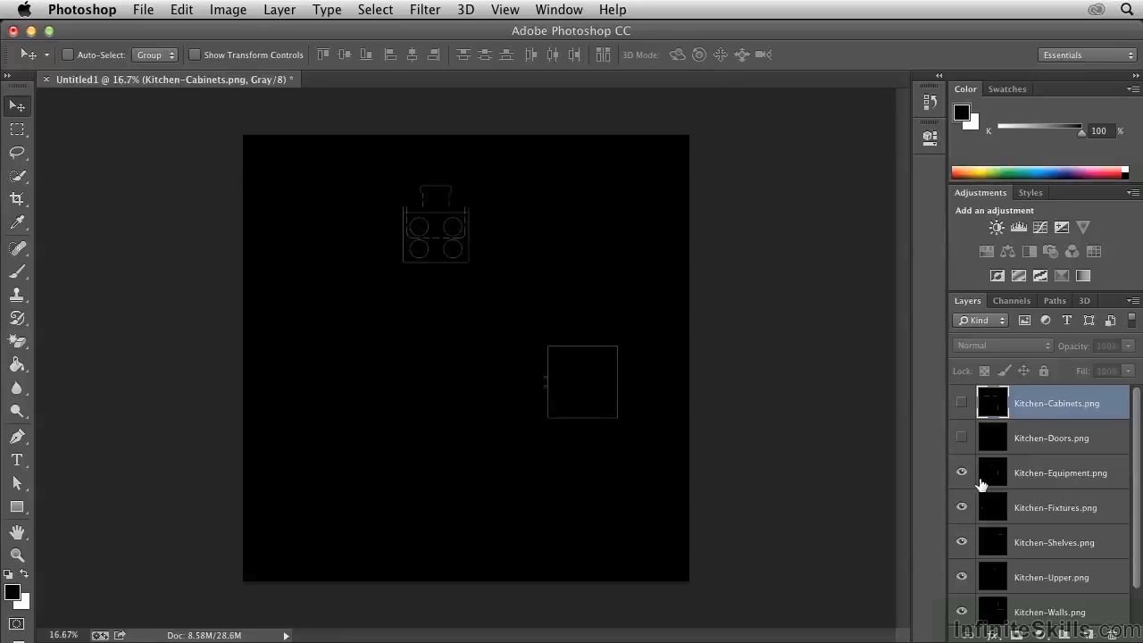
click(962, 474)
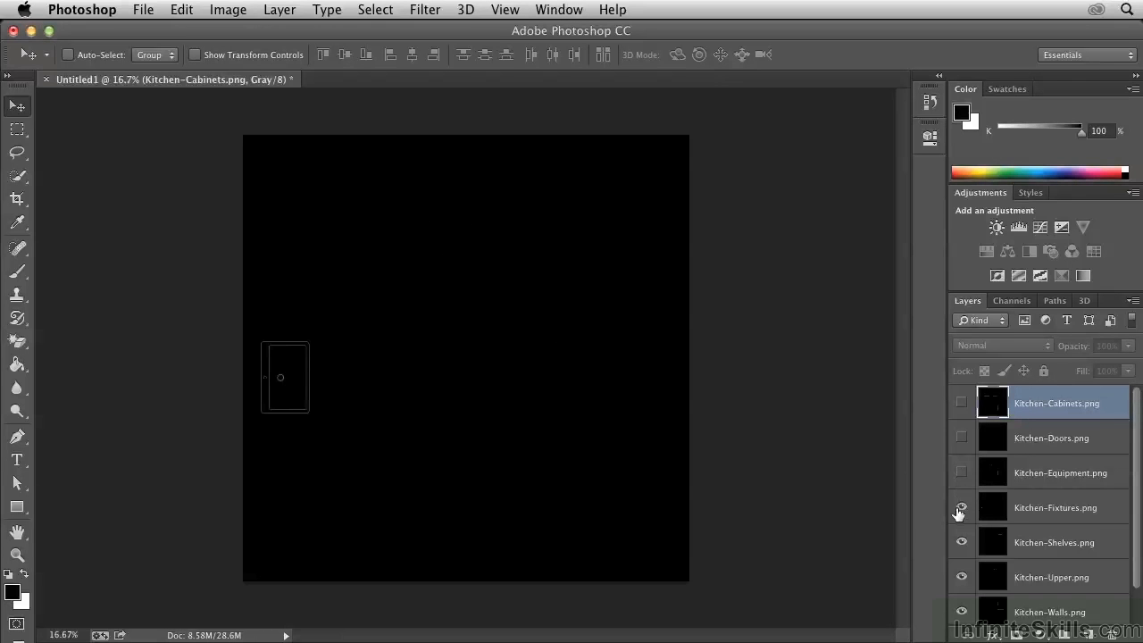
click(960, 508)
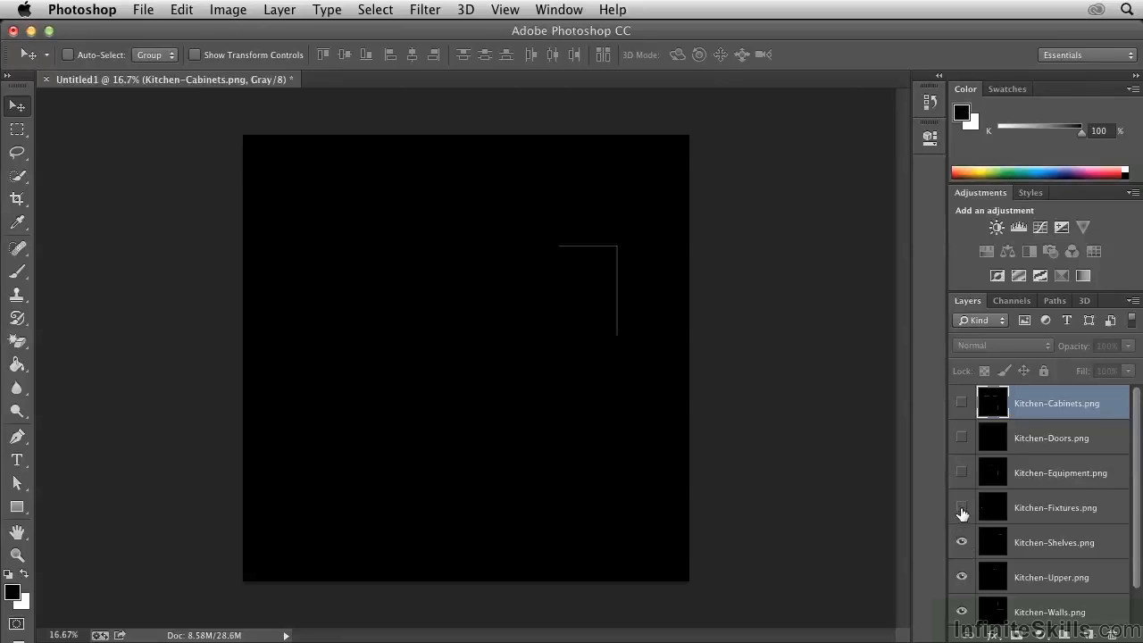
drag(961, 508, 962, 403)
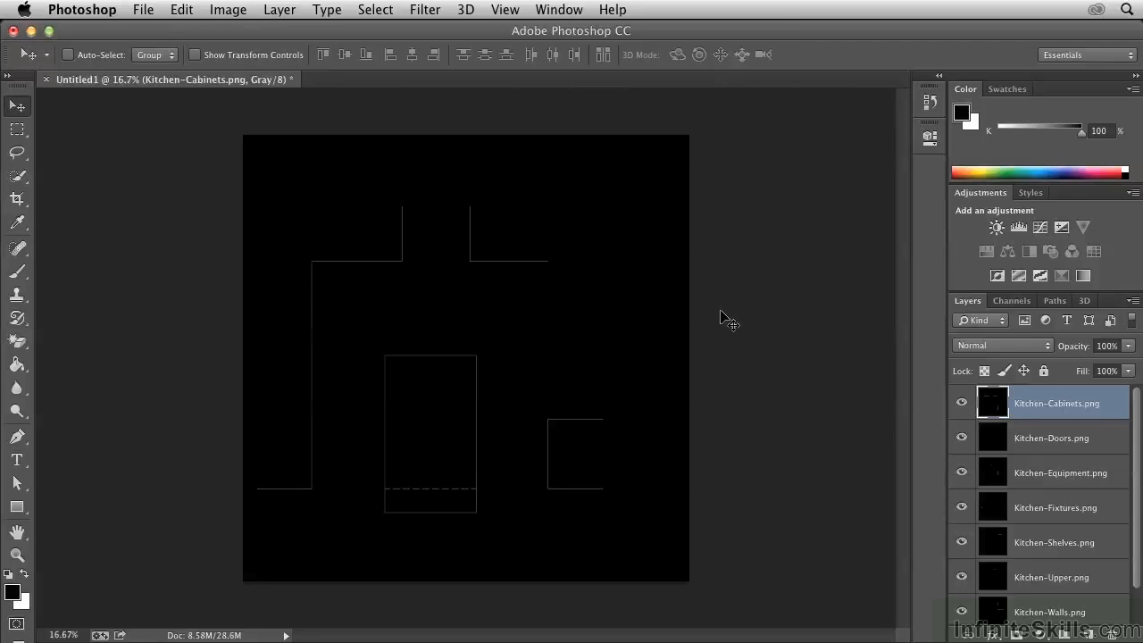
- Switch to the Magic Eraser with Anti-alias off, Tolerance 0 and Contiguous unchecked
click(20, 342)
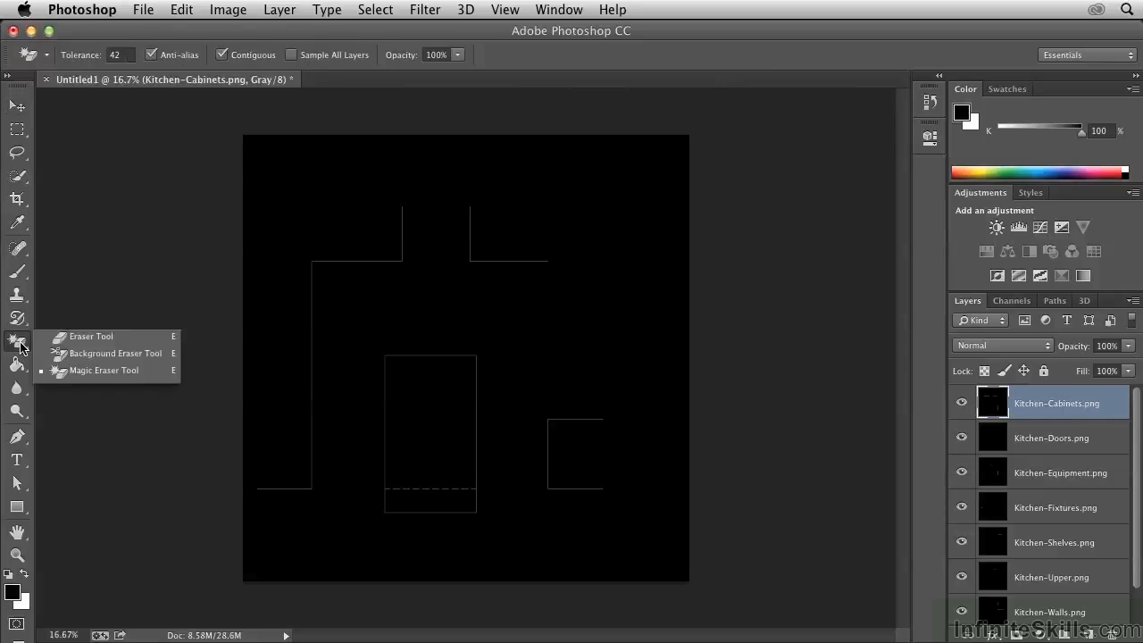
click(63, 370)
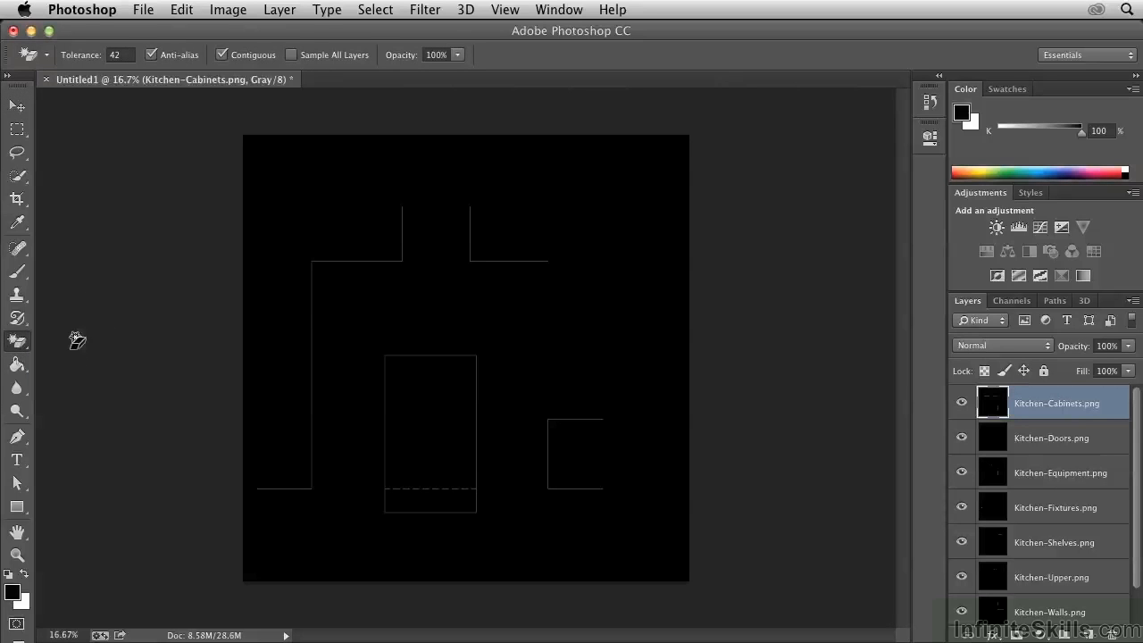
click(150, 58)
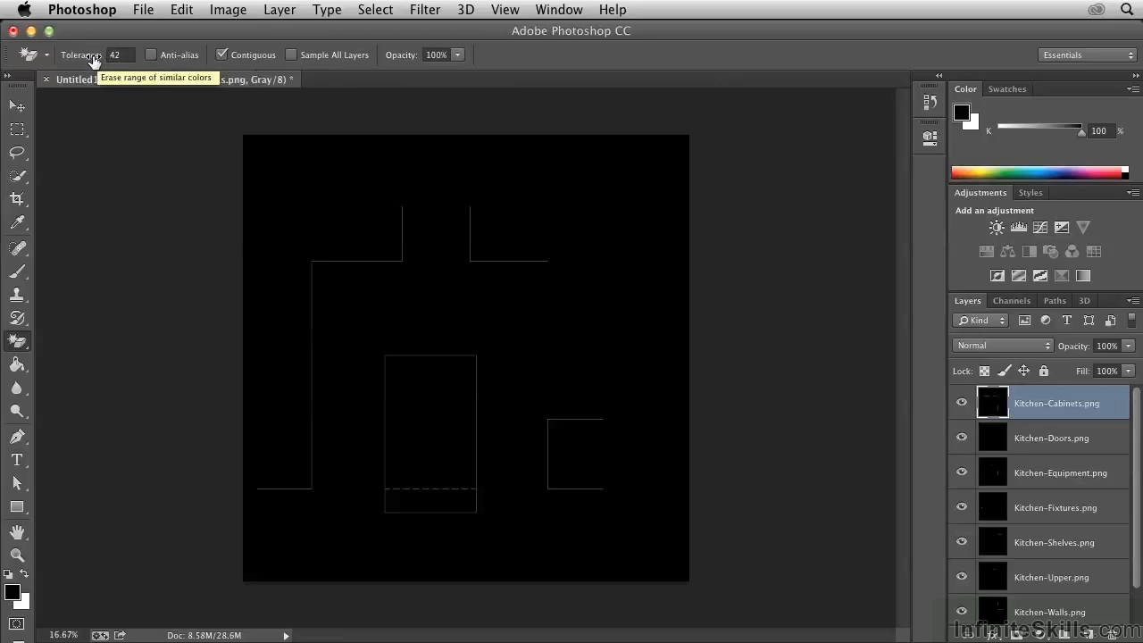
drag(93, 60, 64, 64)
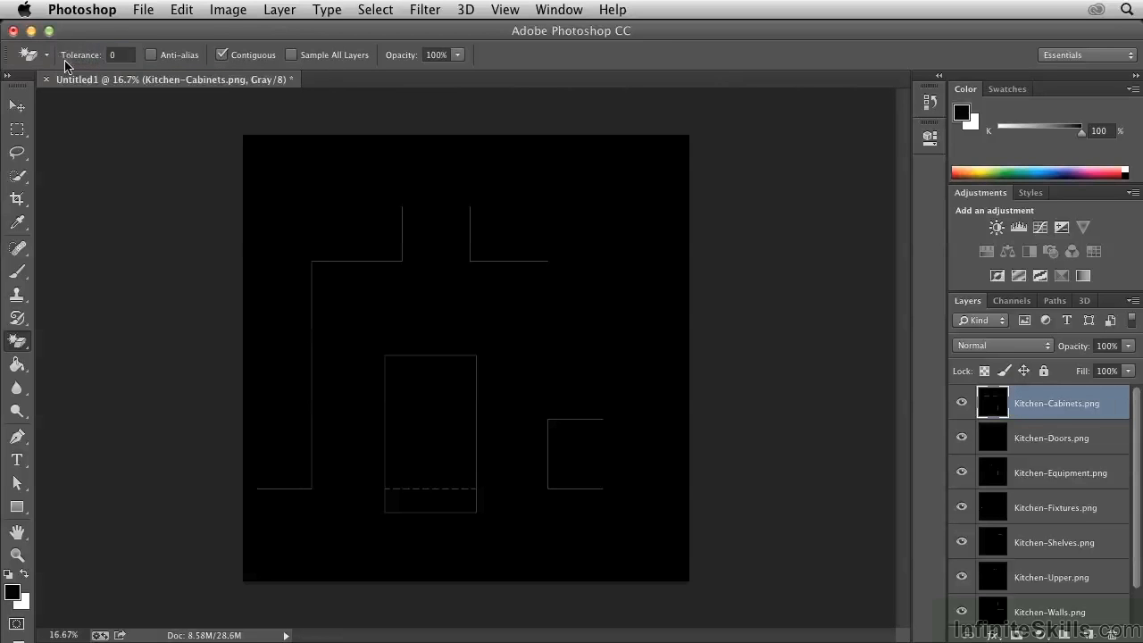
click(222, 56)
- Erase the black backgrounds of the Kitchen-Cabinets, Doors, Equipment and Fixtures layers
click(621, 182)
click(998, 448)
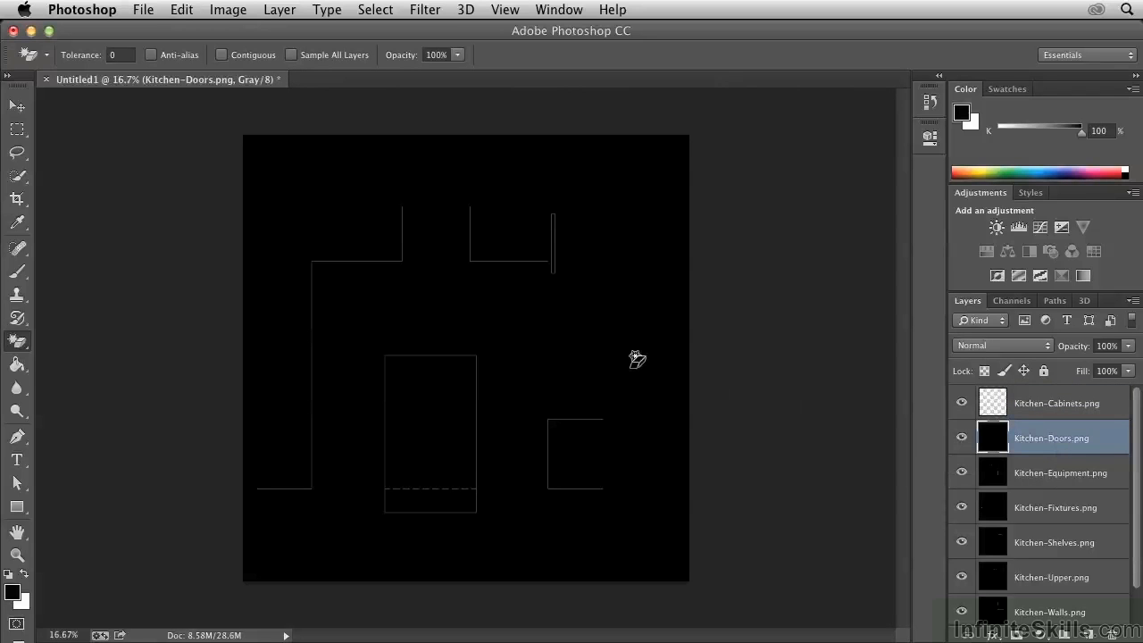
click(634, 362)
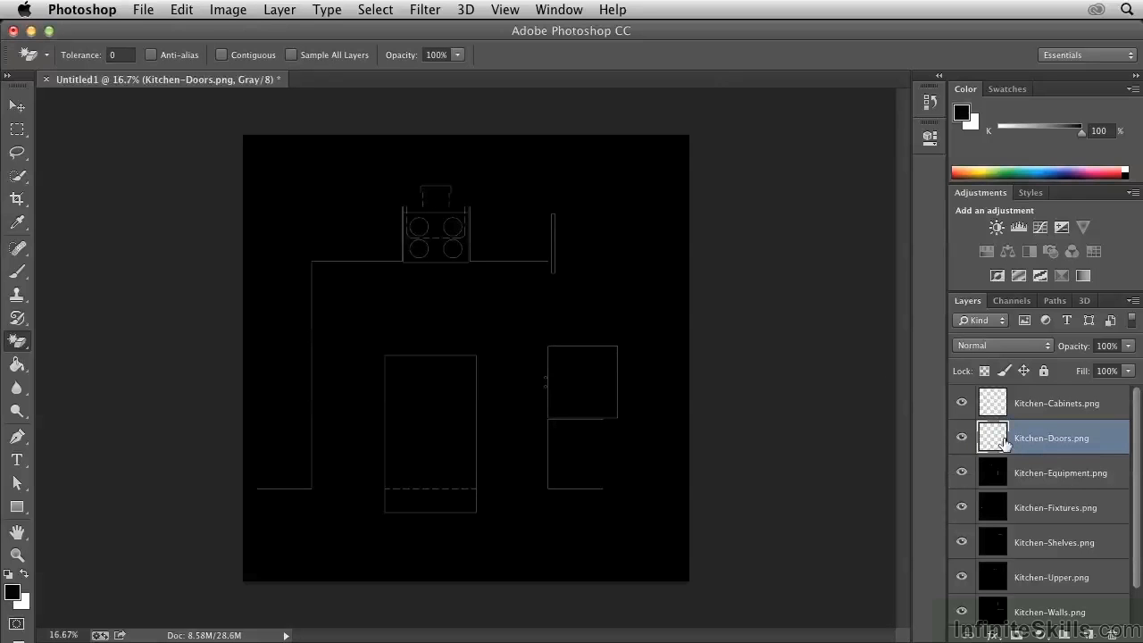
click(998, 482)
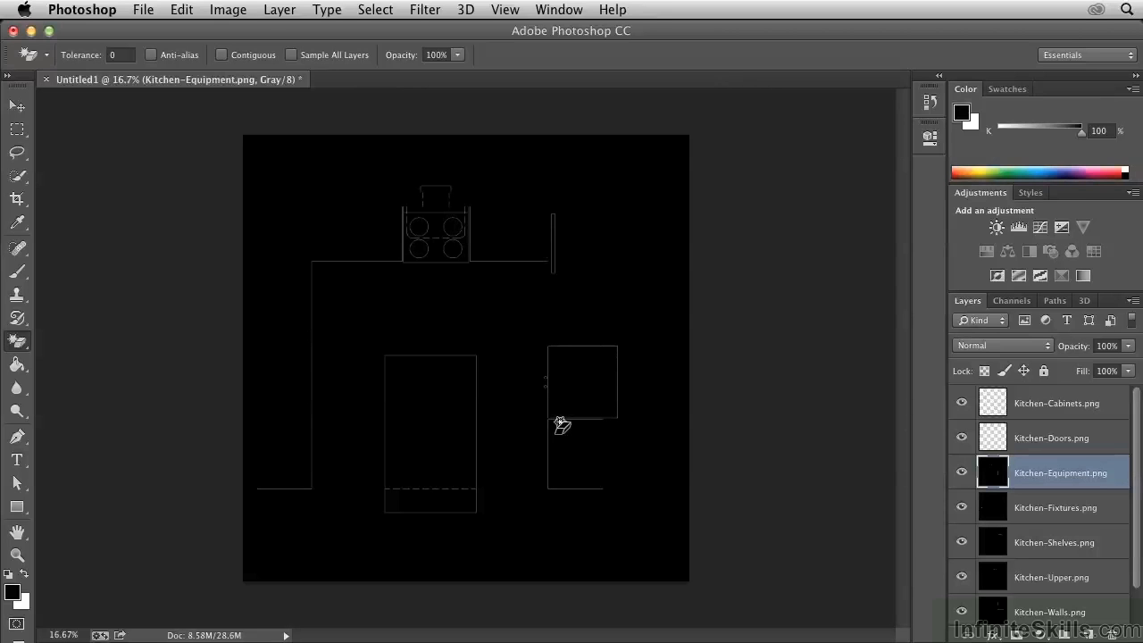
click(672, 497)
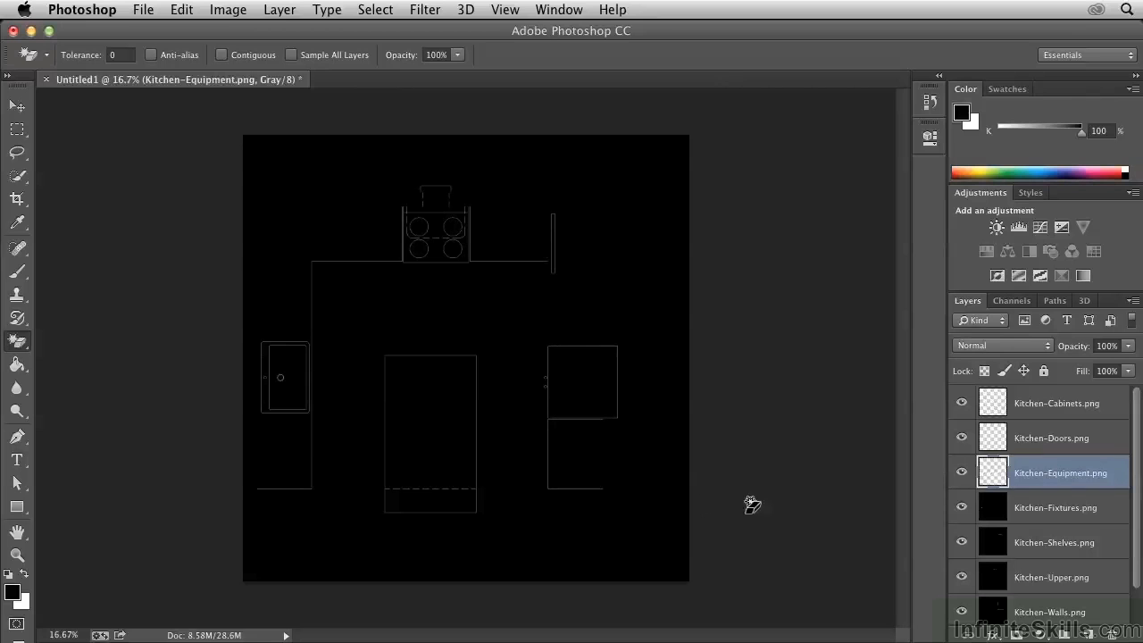
click(992, 512)
click(672, 532)
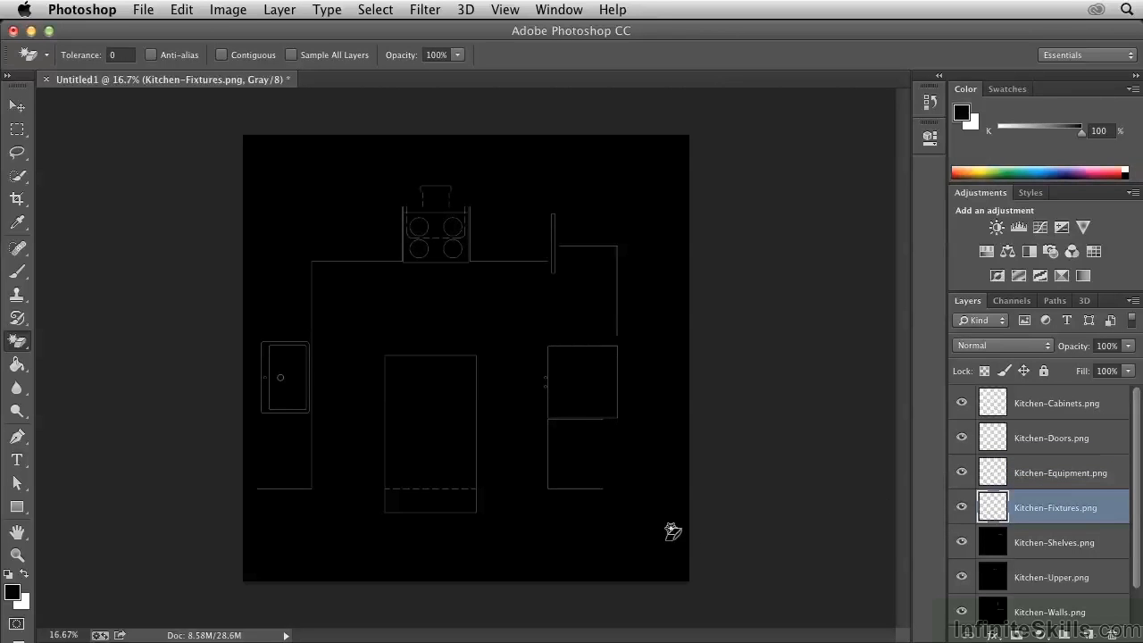
- Erase the black backgrounds of the Kitchen-Shelves, Upper and Walls layers
click(987, 542)
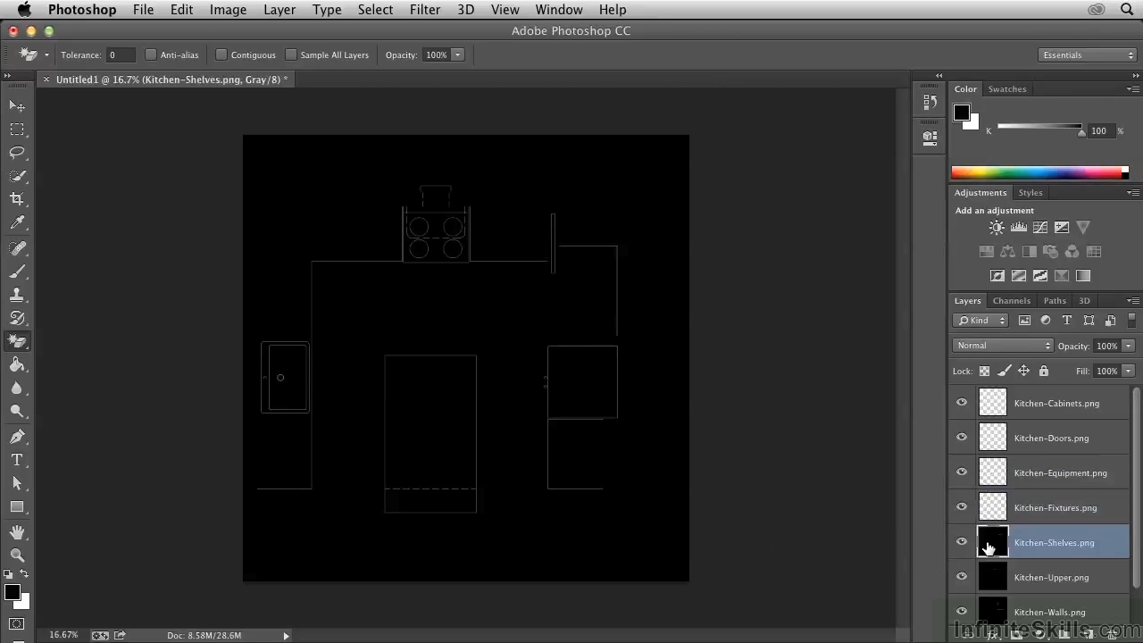
click(668, 533)
click(989, 582)
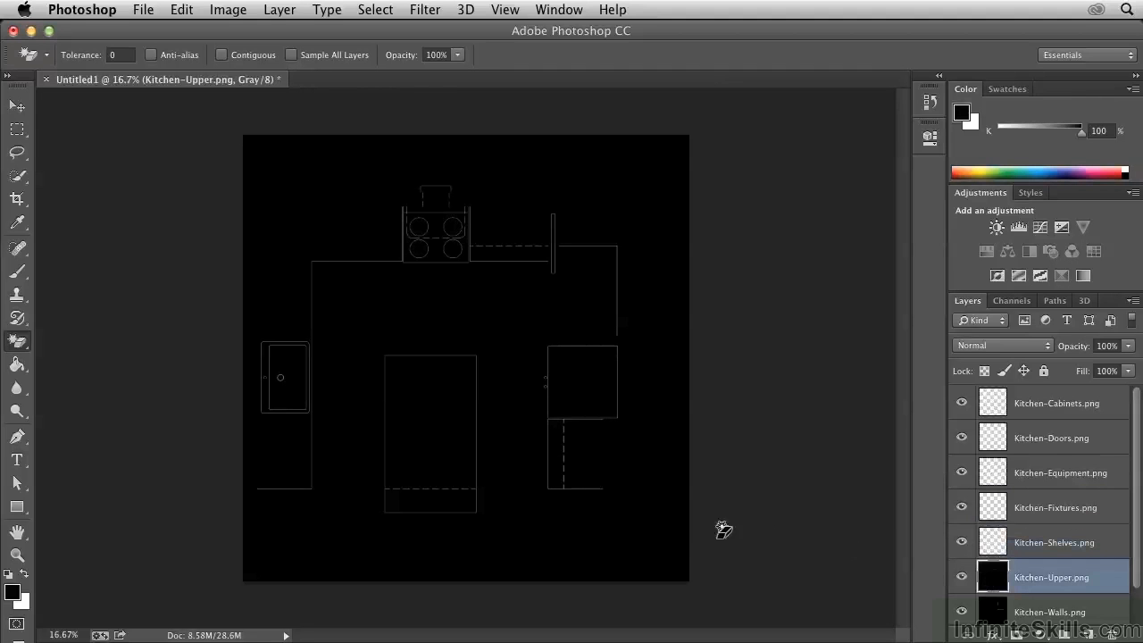
click(663, 539)
click(986, 614)
click(643, 564)
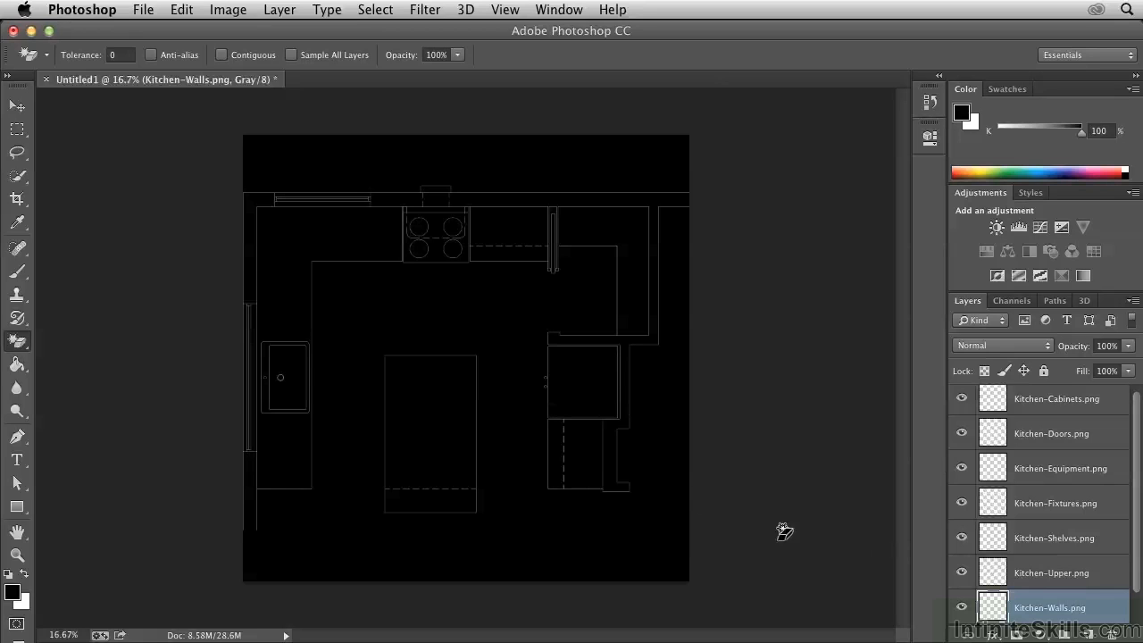
- Erase Kitchen-Windows.png's black background, then return to Standard Screen Mode
key(f)
drag(604, 459, 723, 505)
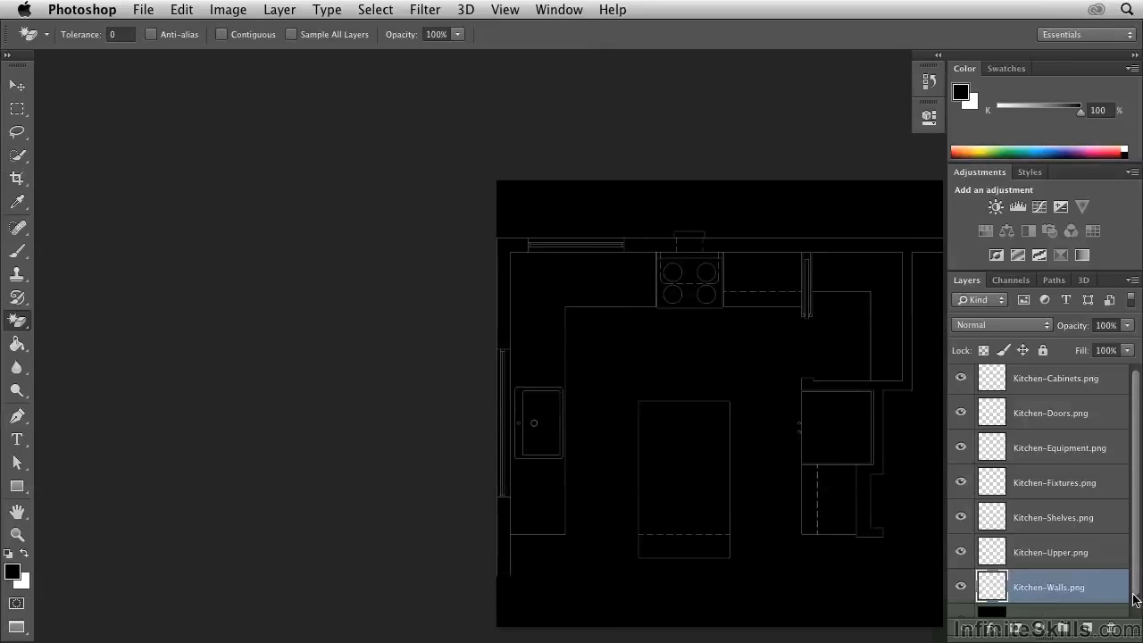
scroll(1135, 592, down, 2)
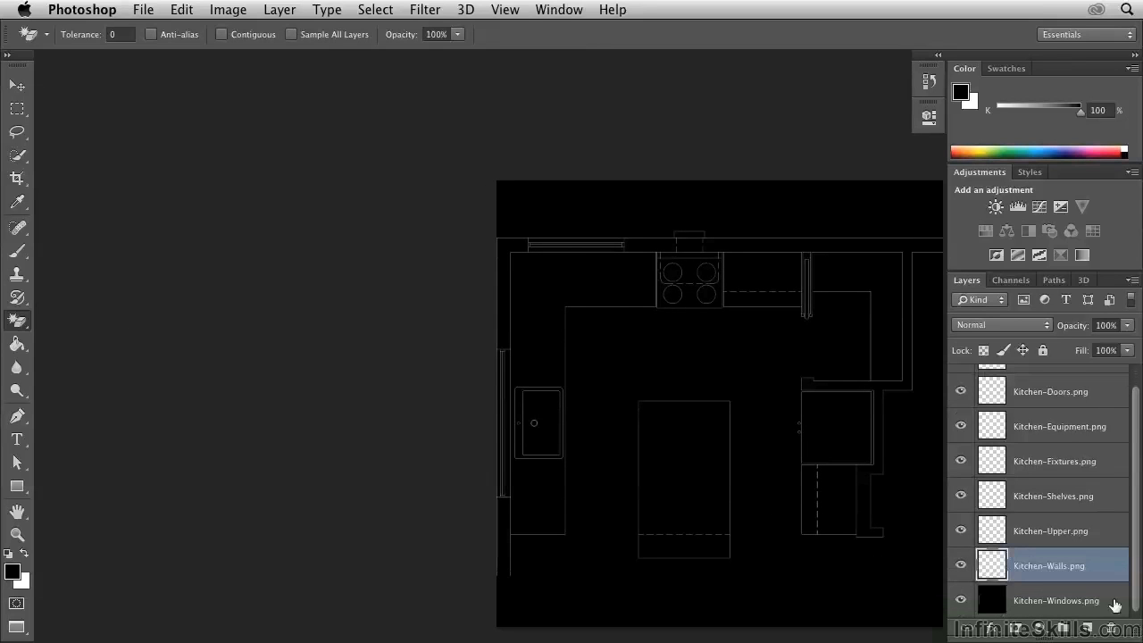
click(992, 606)
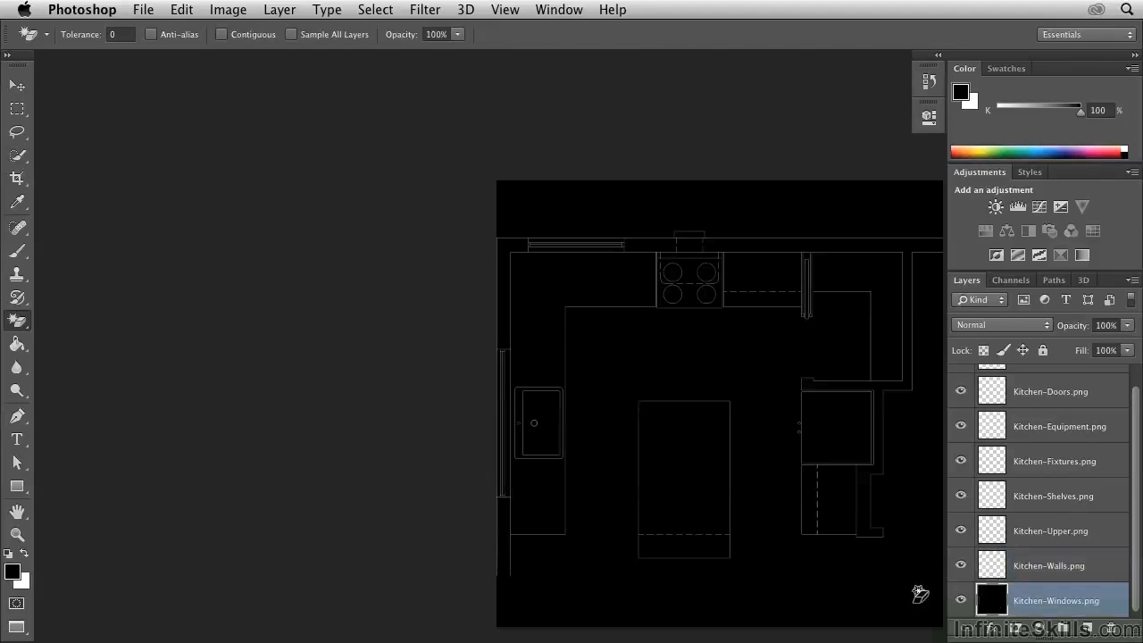
click(920, 594)
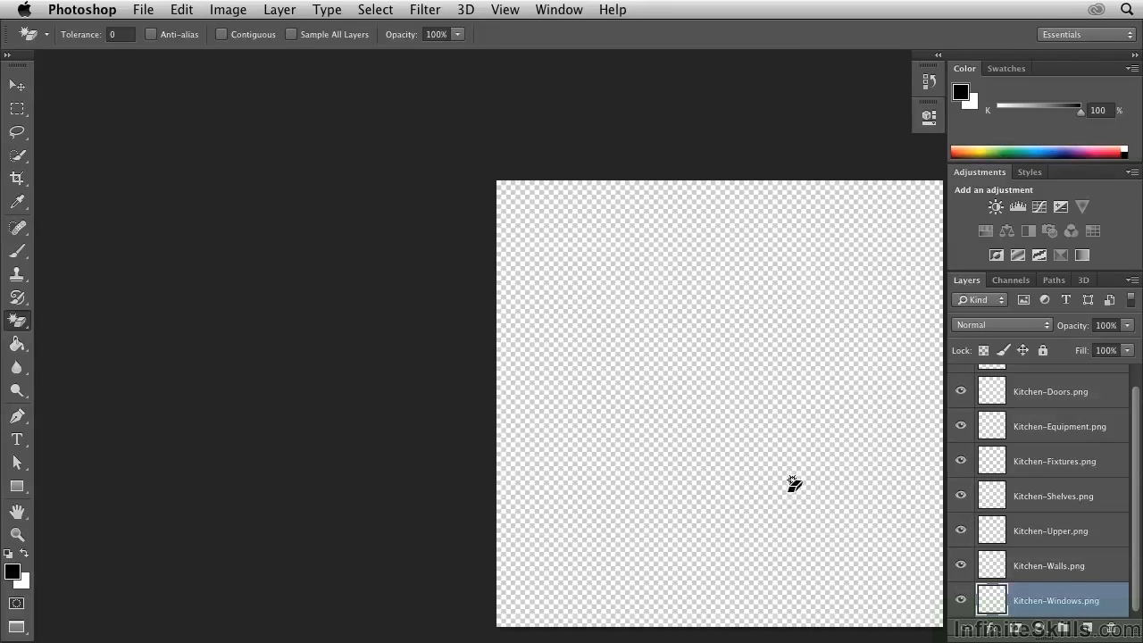
drag(778, 503, 651, 459)
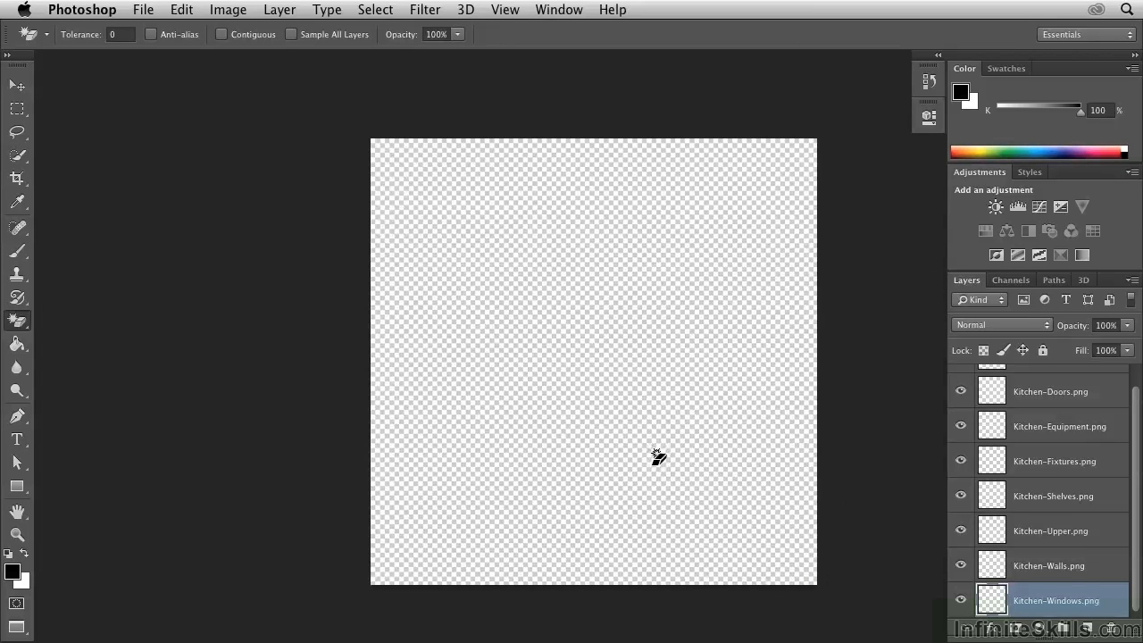
key(shift+f)
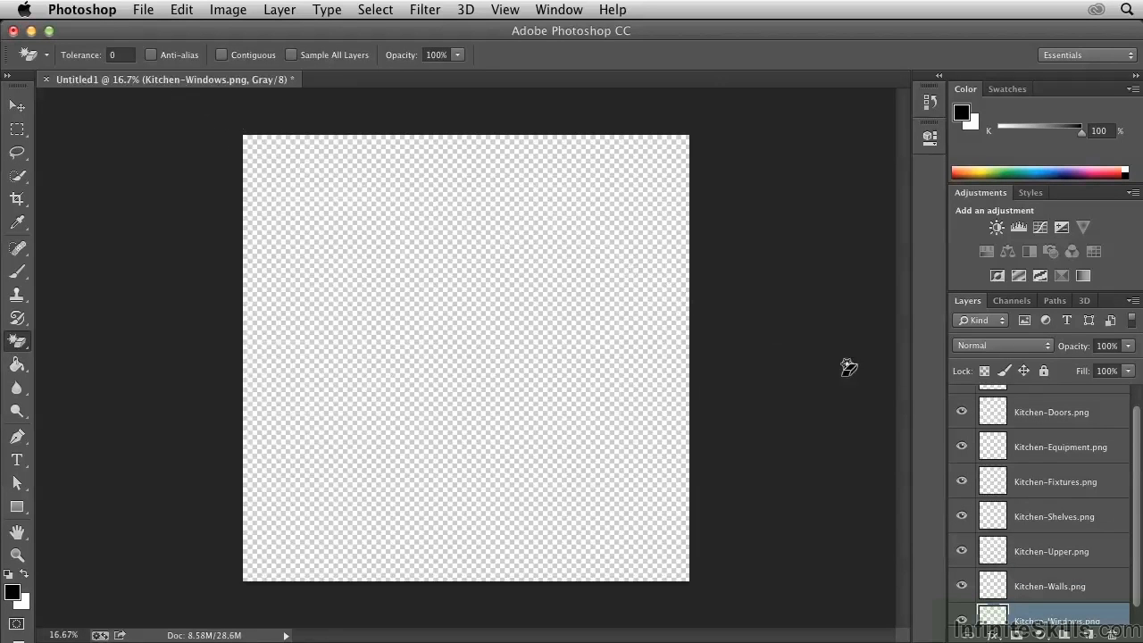
- Add a black Solid Color fill layer, Color Fill 1
scroll(1140, 441, down, 1)
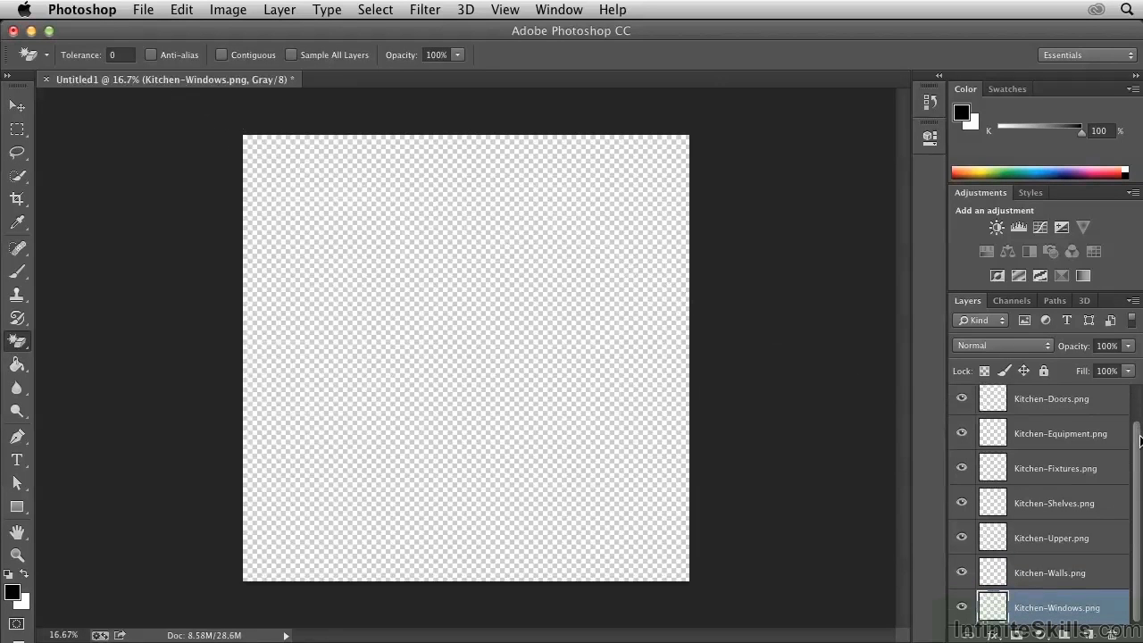
click(1038, 635)
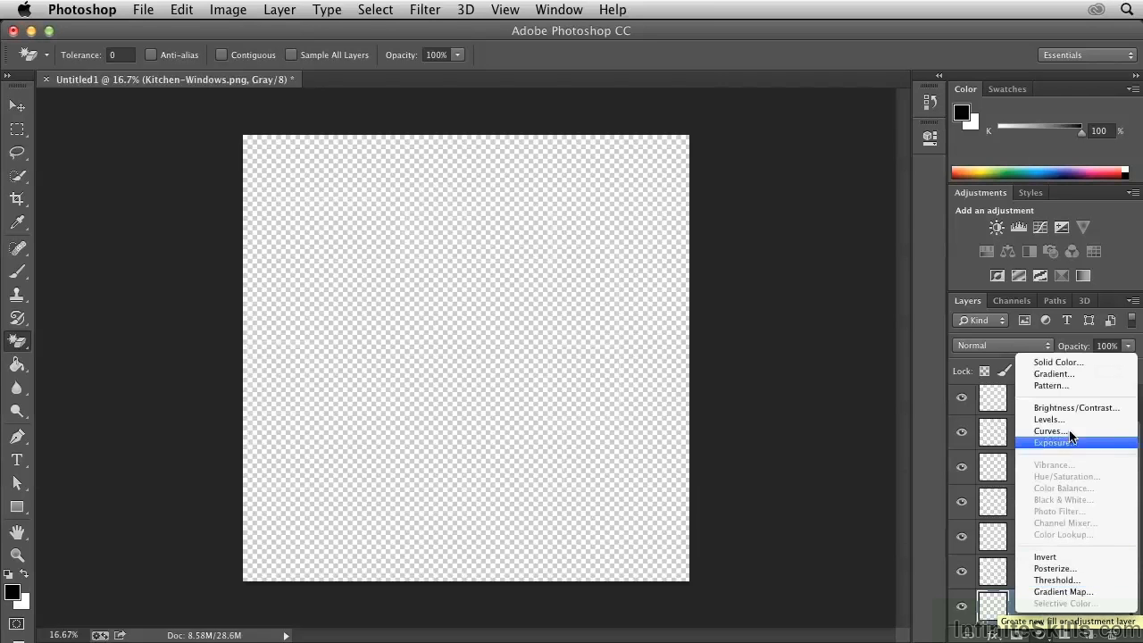
click(1069, 362)
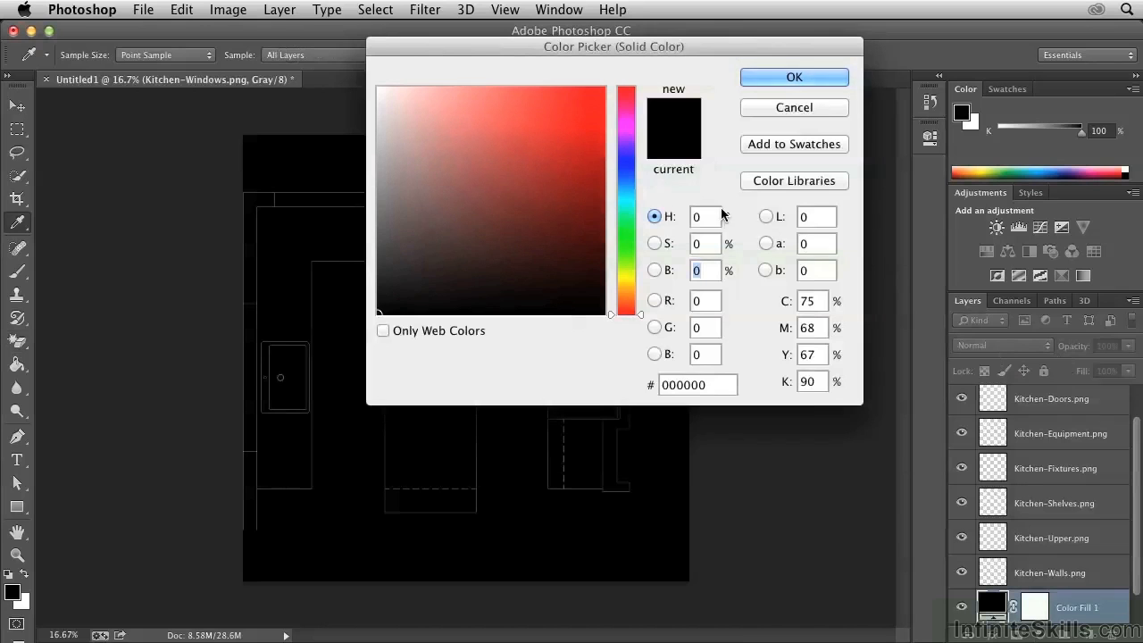
mouse_move(463, 242)
mouse_down()
mouse_move(450, 236)
mouse_move(370, 319)
mouse_up()
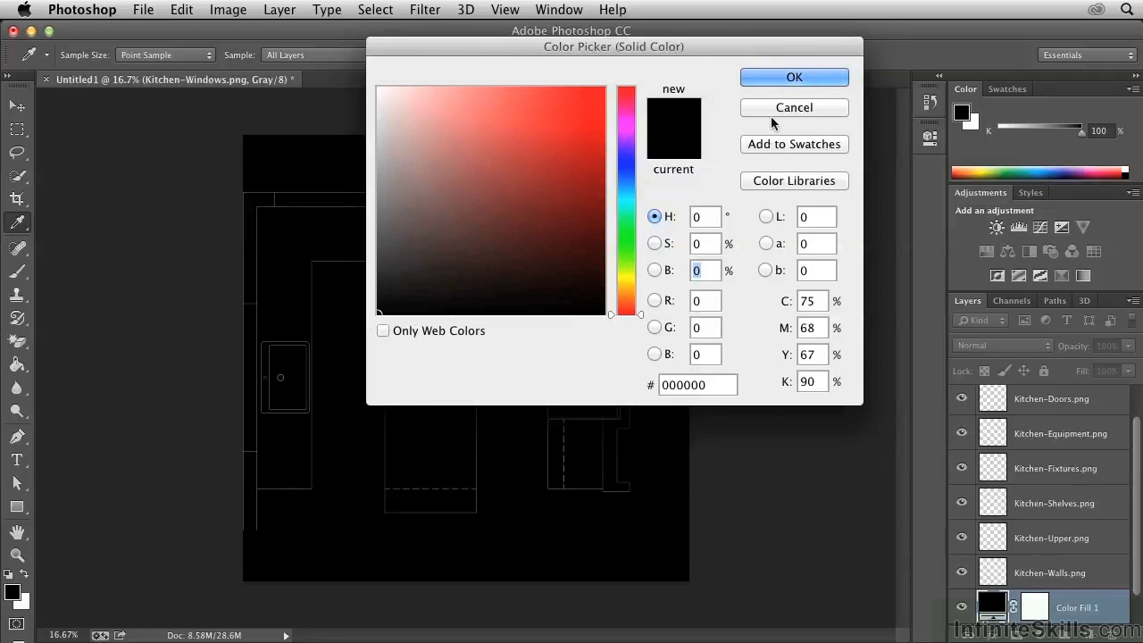
click(763, 78)
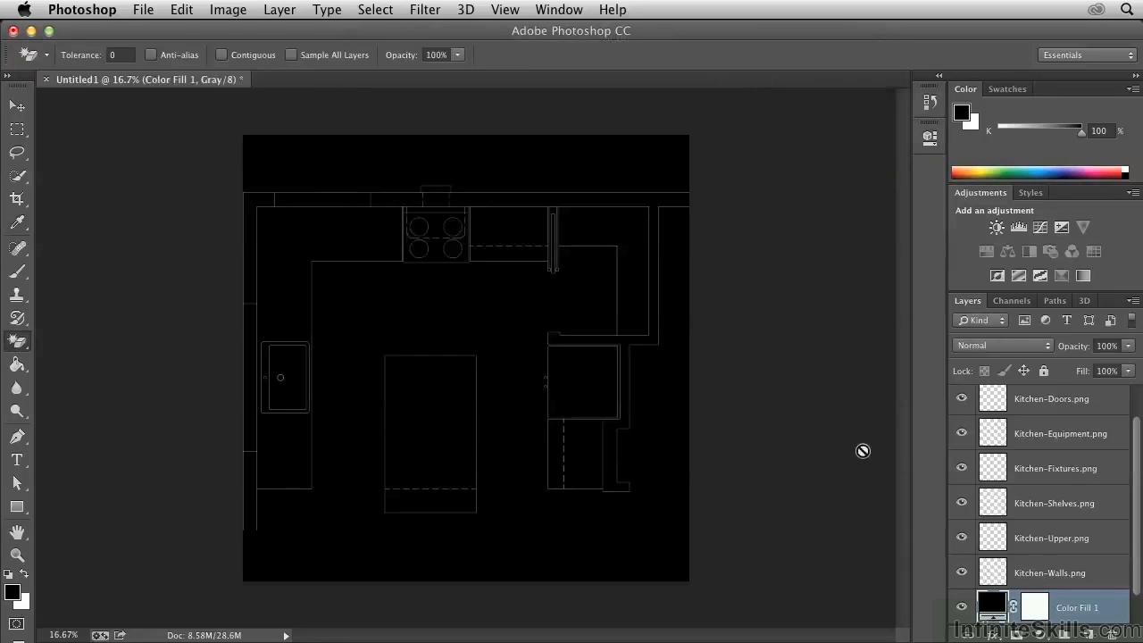
- Move Kitchen-Windows.png above Color Fill 1, briefly toggling the Windows, Walls and Shelves layers to check them
scroll(1137, 511, down, 1)
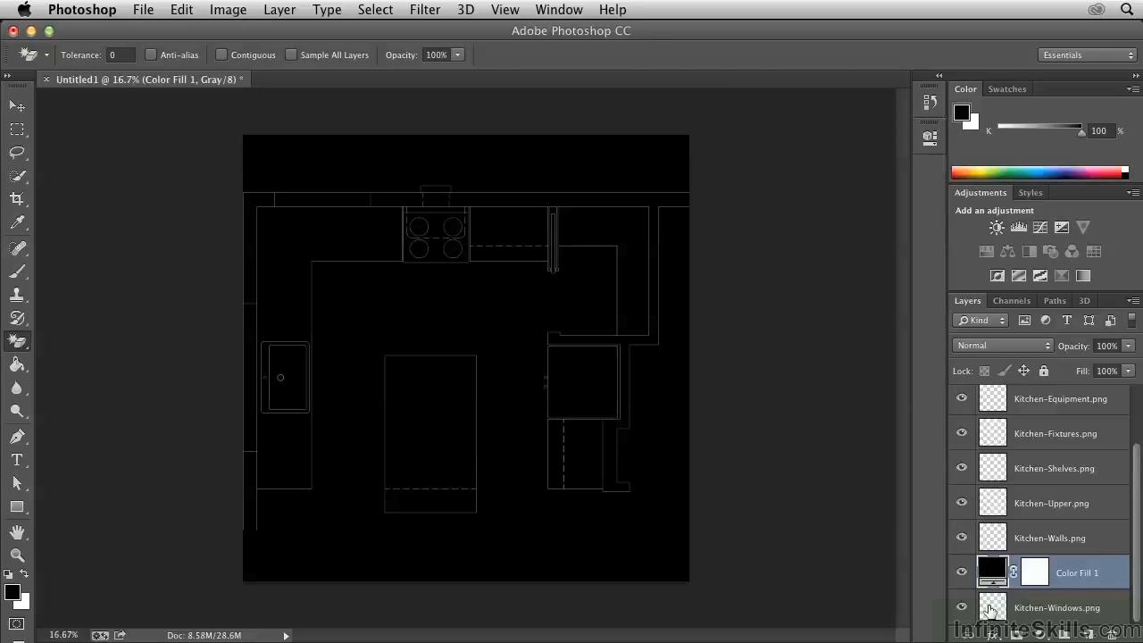
drag(989, 610, 991, 567)
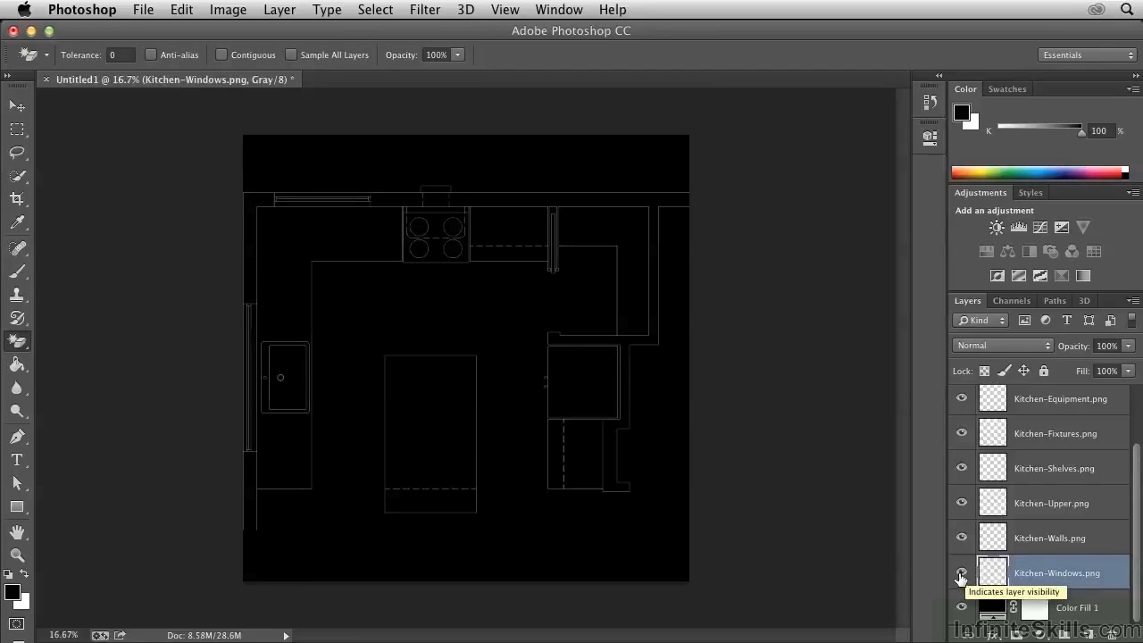
click(961, 573)
click(961, 573)
click(962, 538)
click(961, 537)
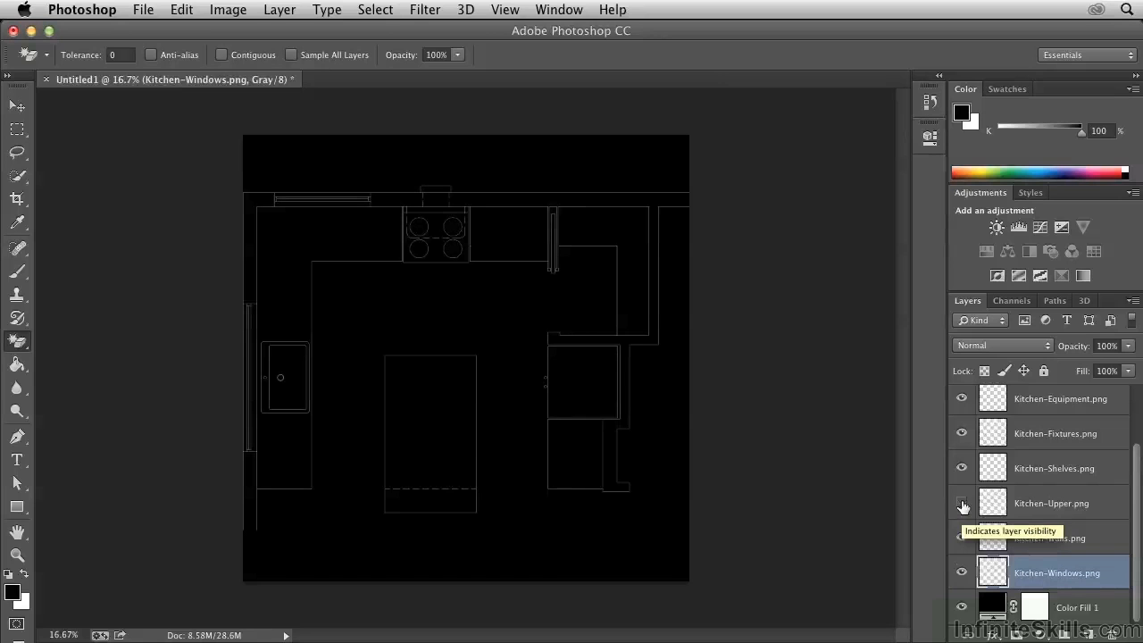
click(962, 468)
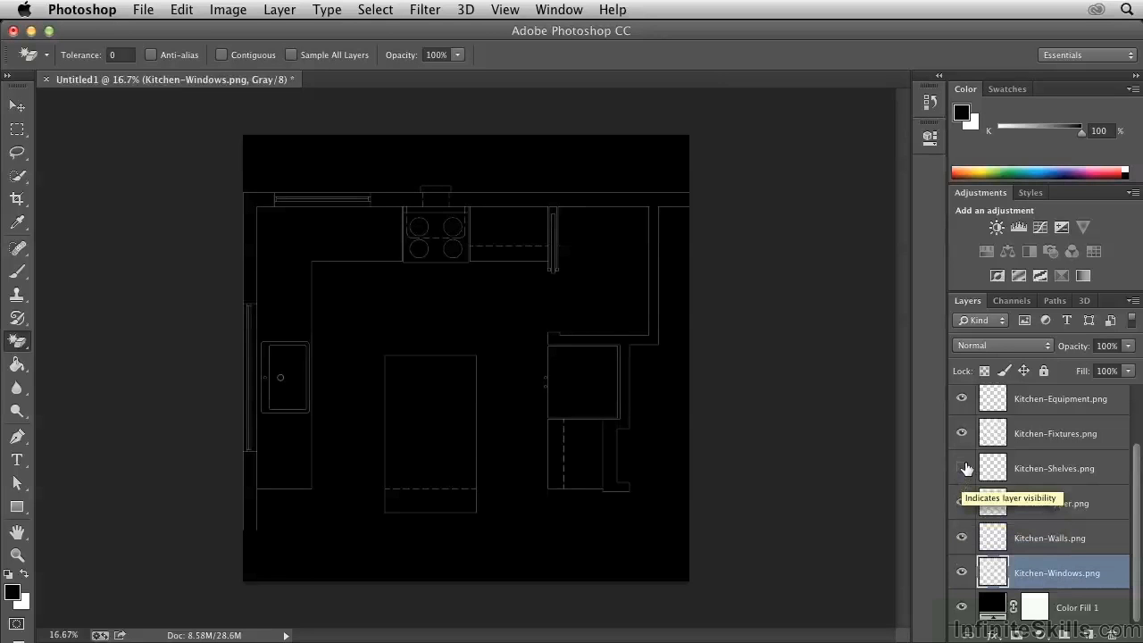
click(963, 468)
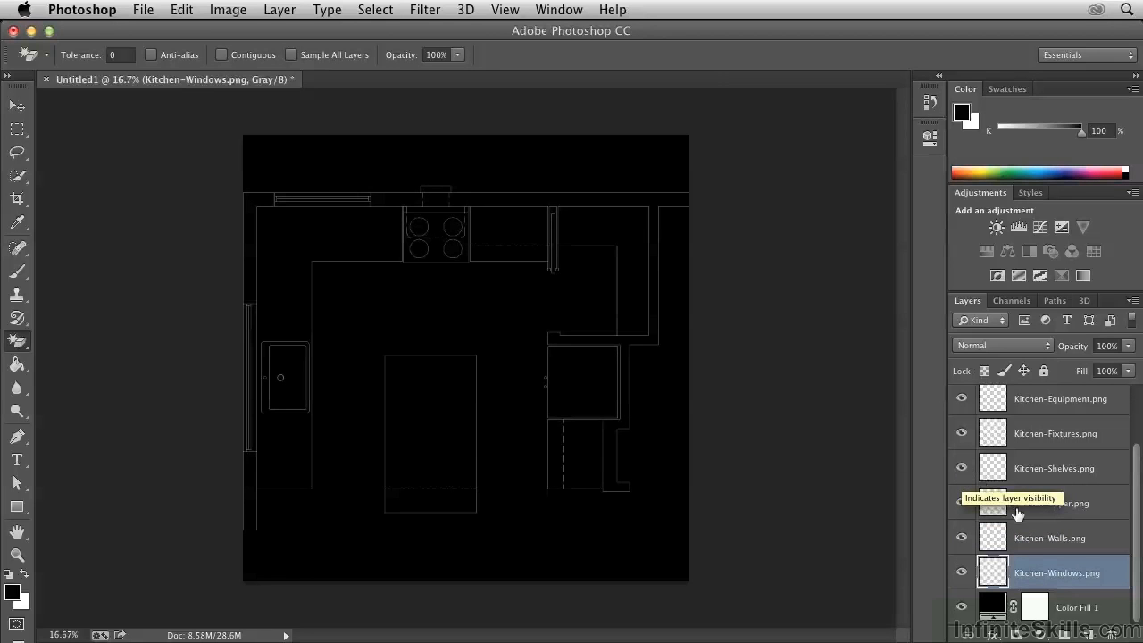
- Change Color Fill 1's colour from black to white (#ffffff)
click(993, 608)
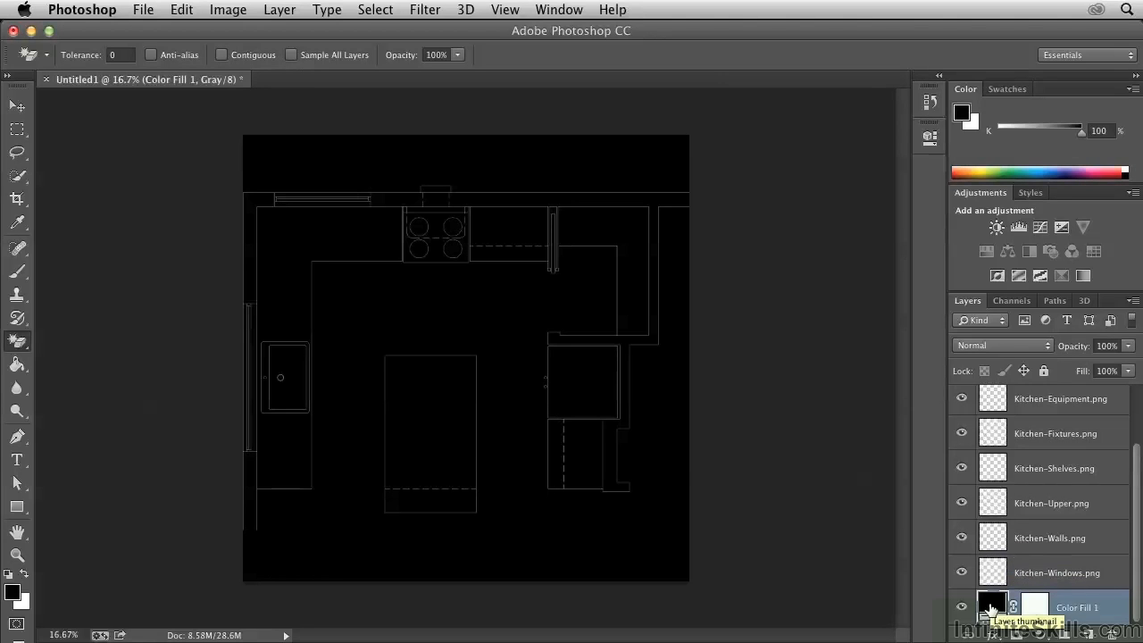
double_click(989, 610)
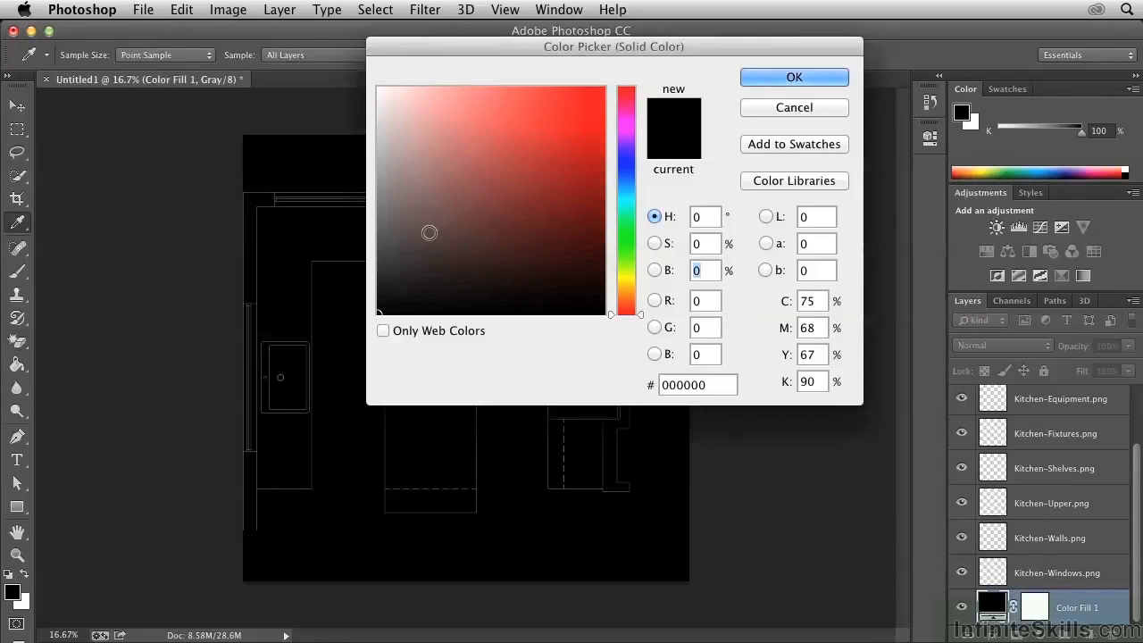
click(383, 123)
drag(383, 123, 376, 86)
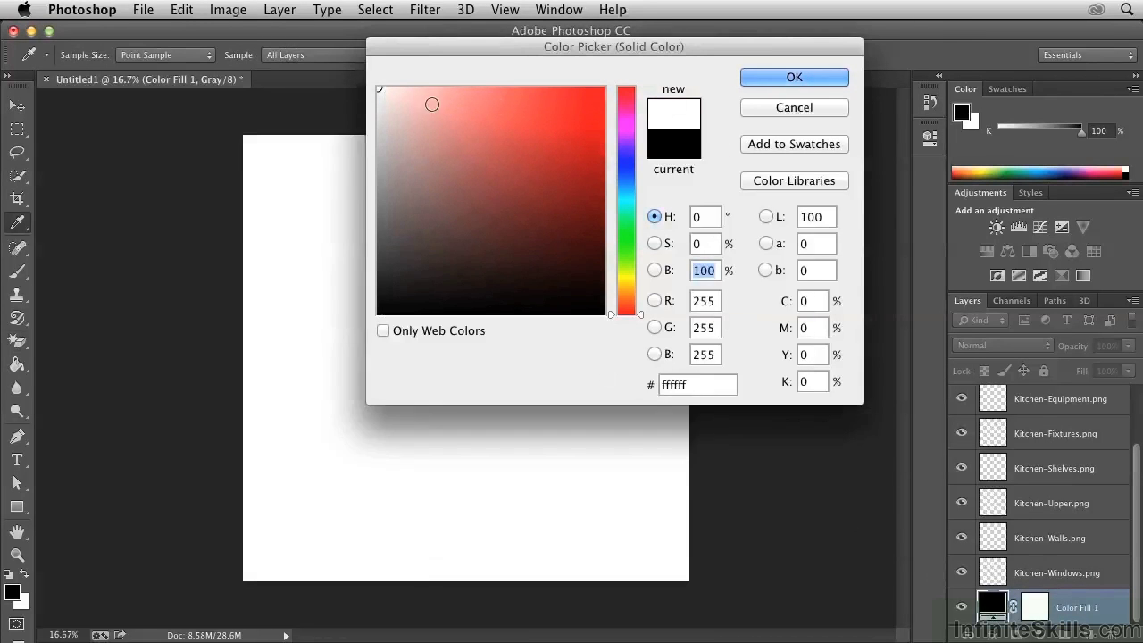
click(750, 80)
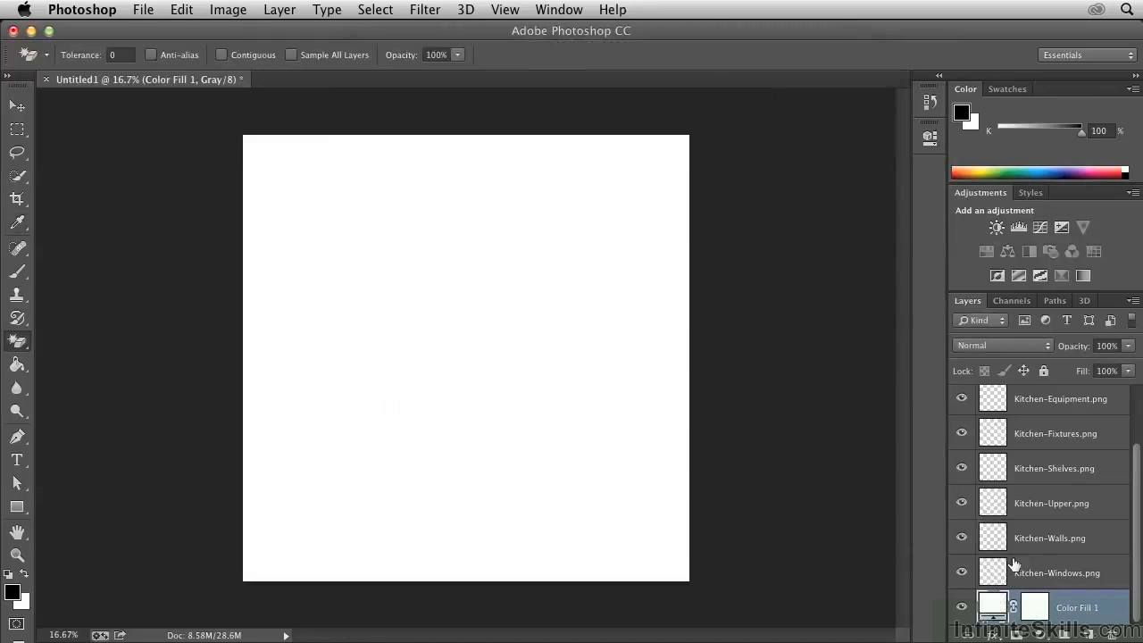
- Select Kitchen-Windows through Kitchen-Cabinets and group them as 'Linework from AutoCAD'
click(1037, 577)
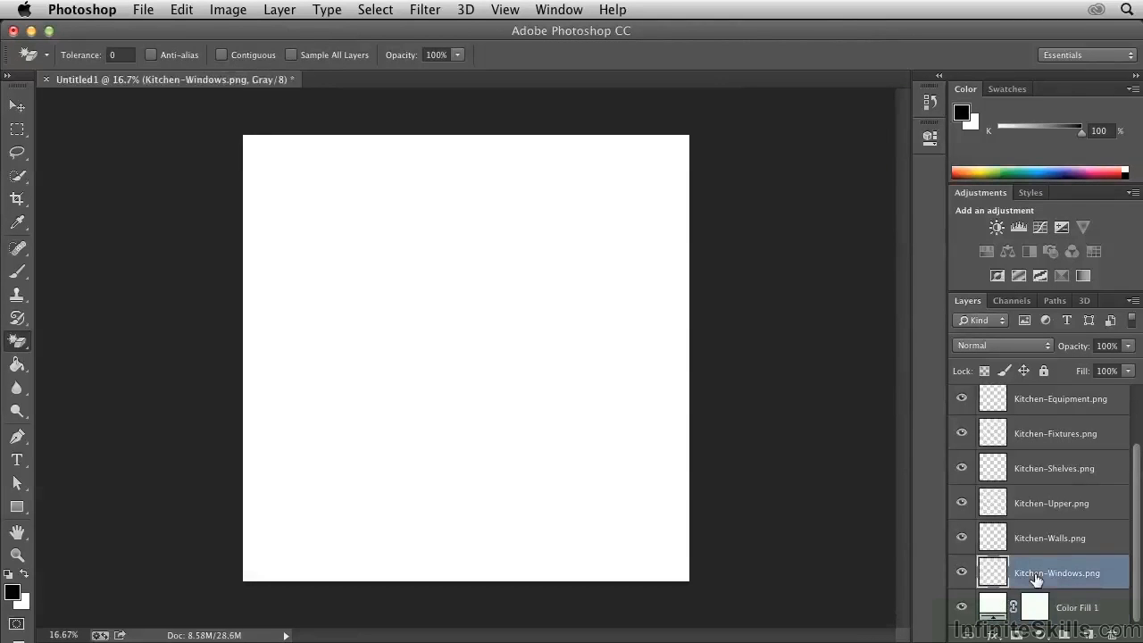
drag(1137, 573, 1137, 502)
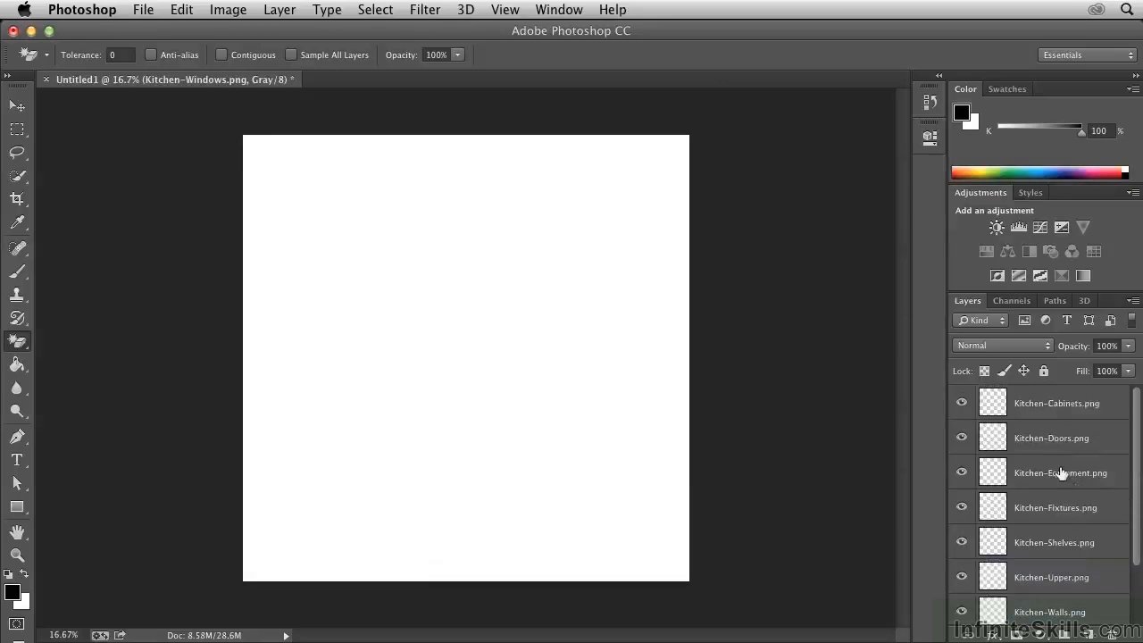
shift+click(1031, 407)
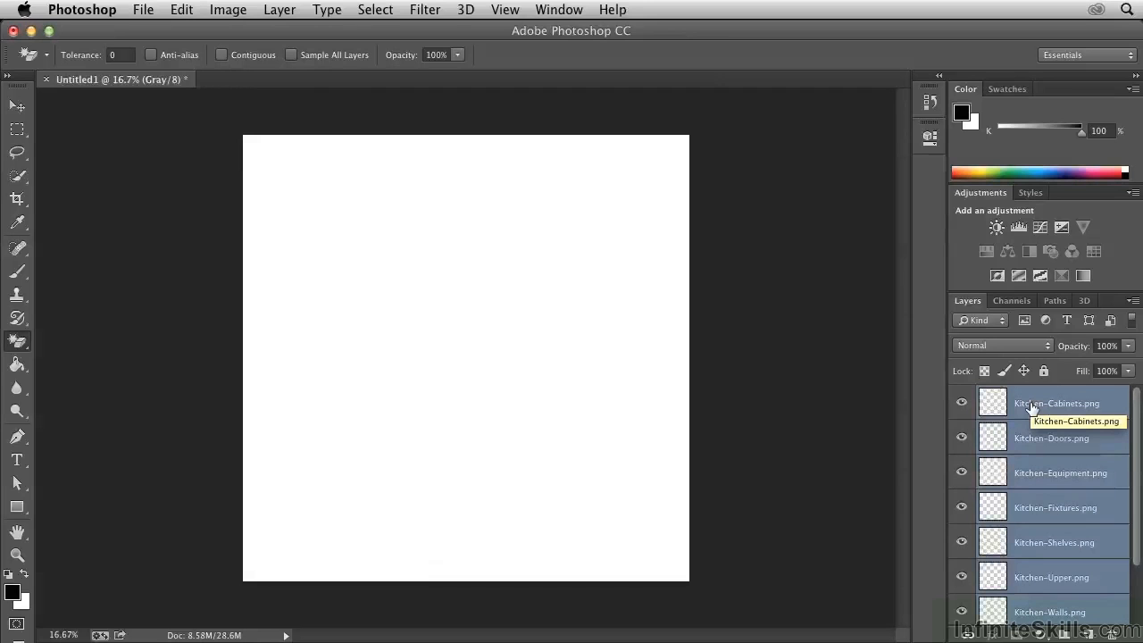
click(1132, 303)
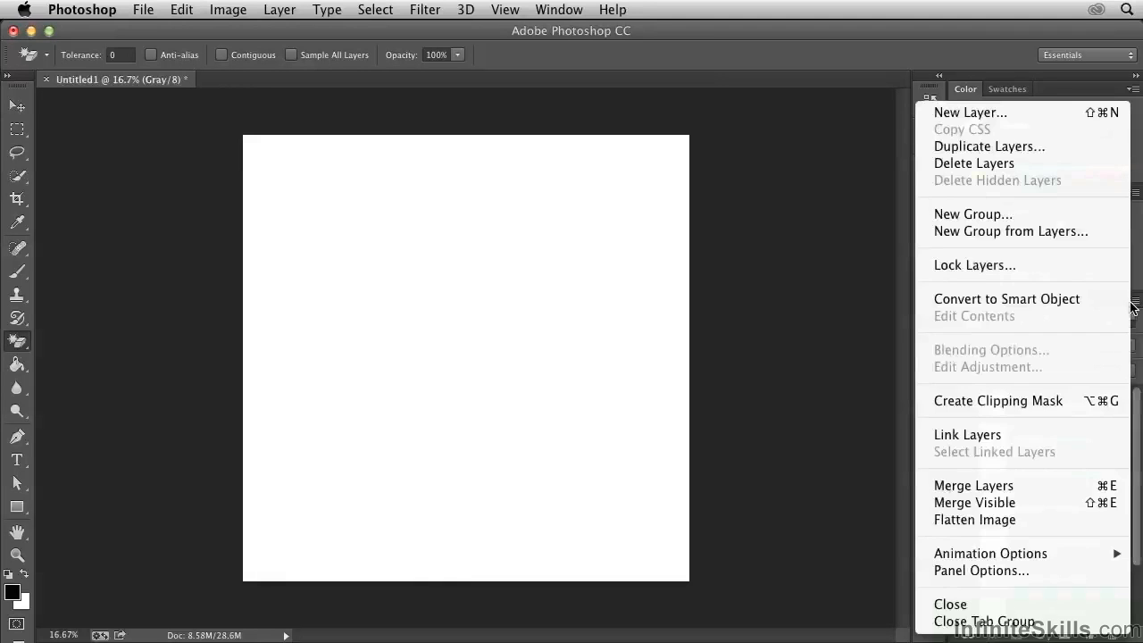
click(1040, 233)
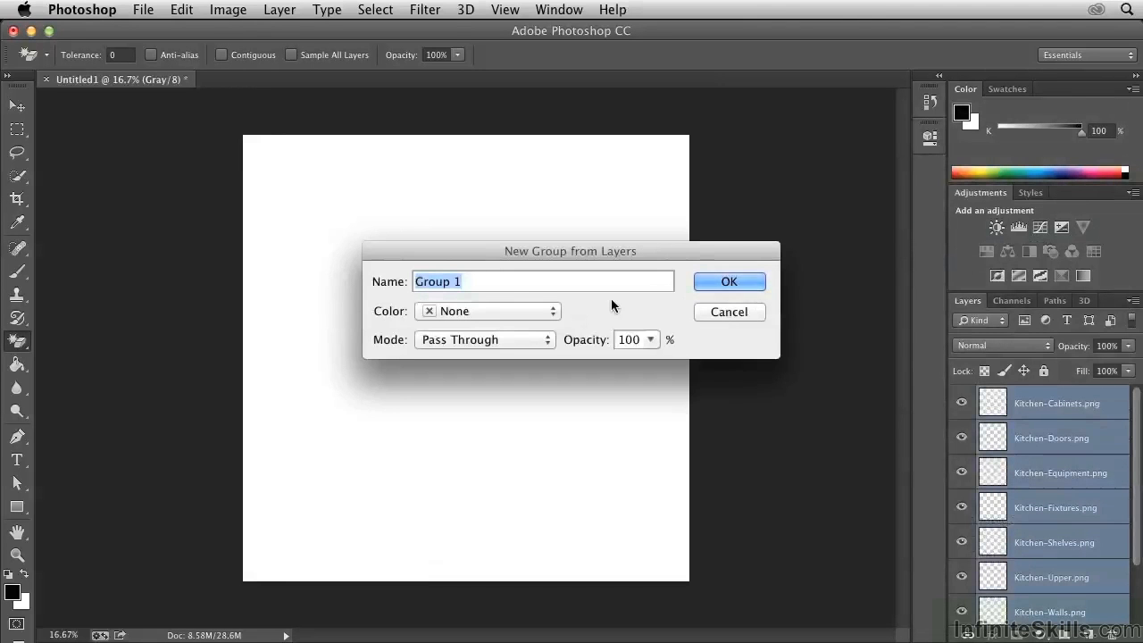
text(Linewor)
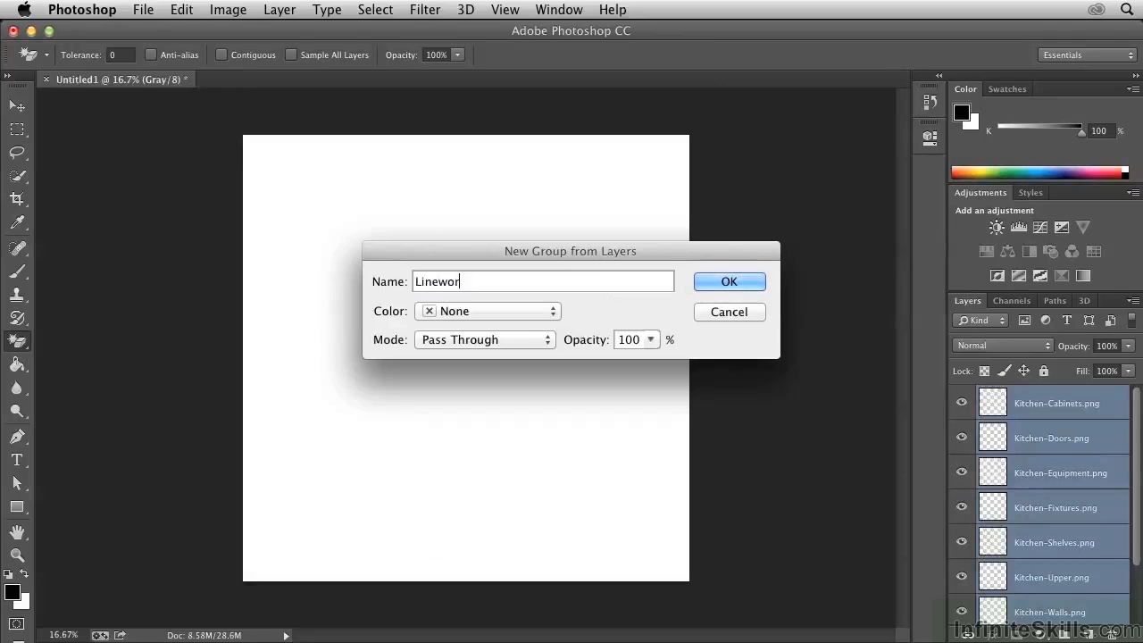
text(k from AutoCAD)
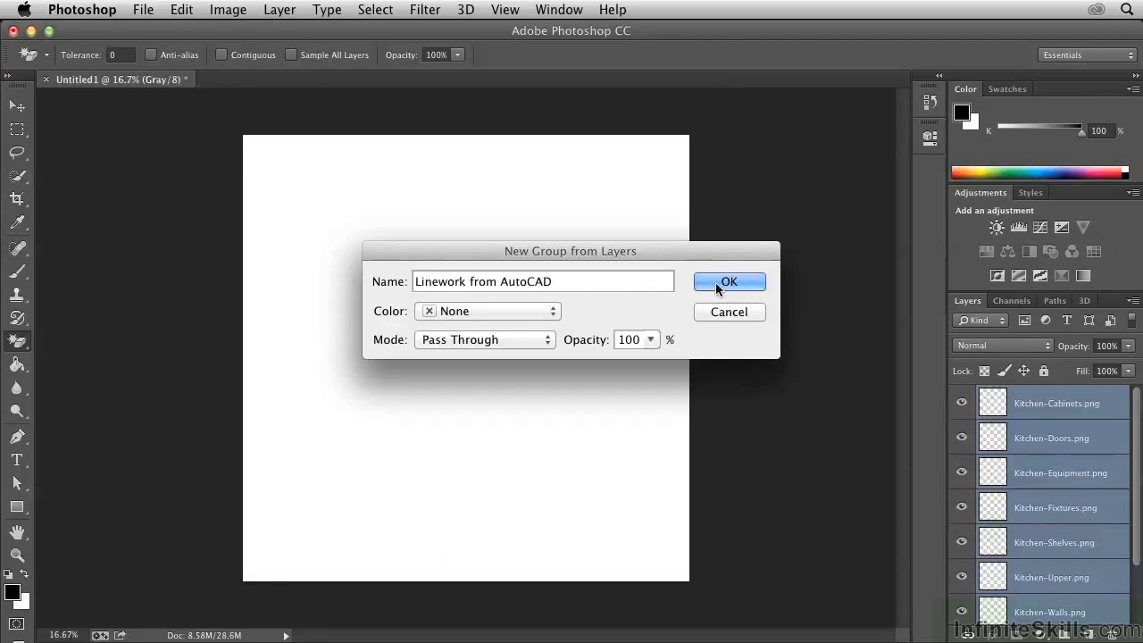
click(720, 283)
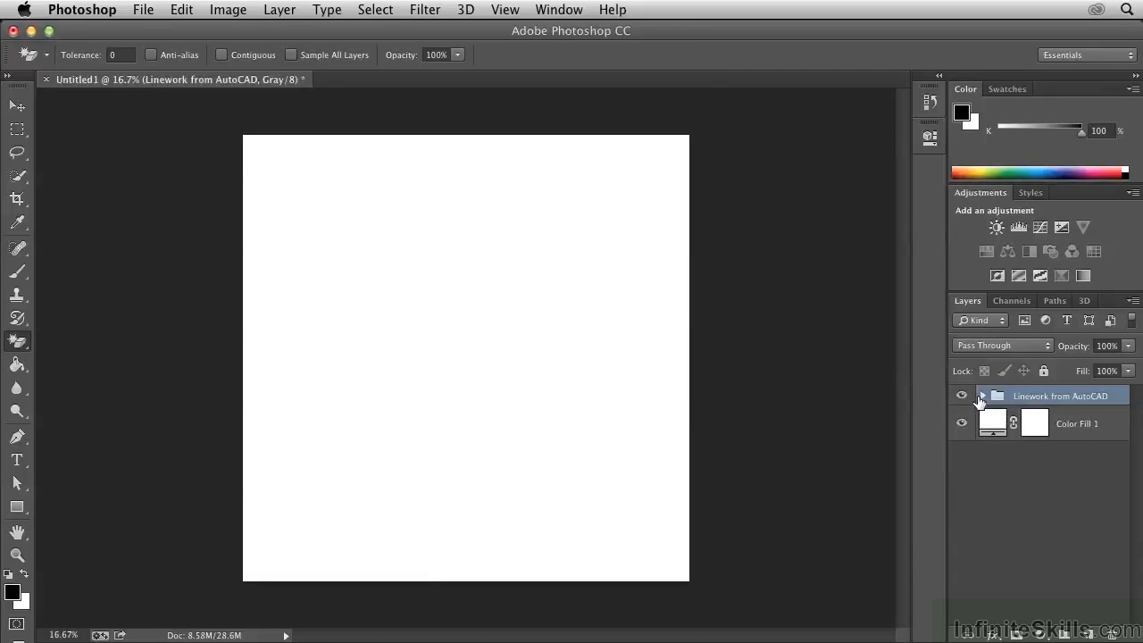
- Add an Invert adjustment layer at the top of the Linework from AutoCAD group
click(982, 396)
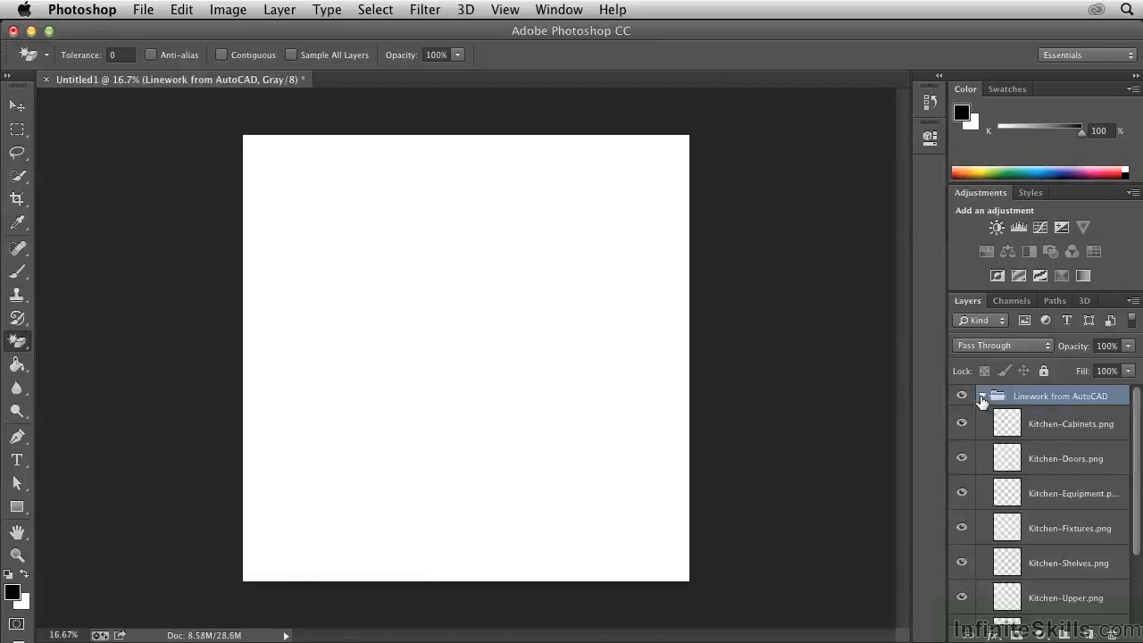
click(1006, 427)
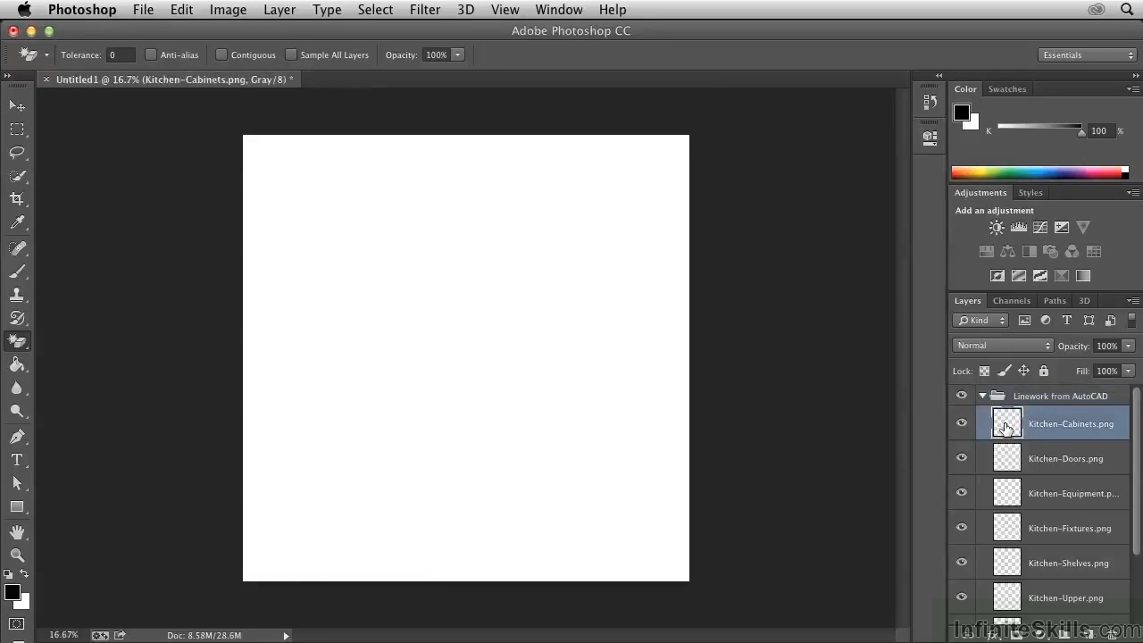
click(997, 276)
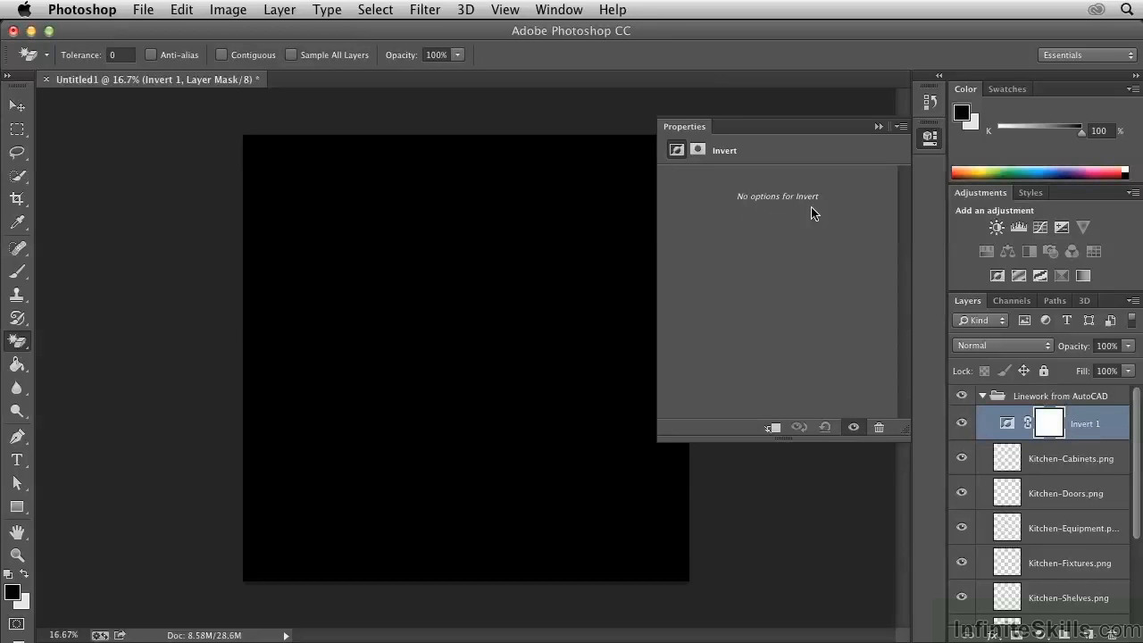
click(929, 141)
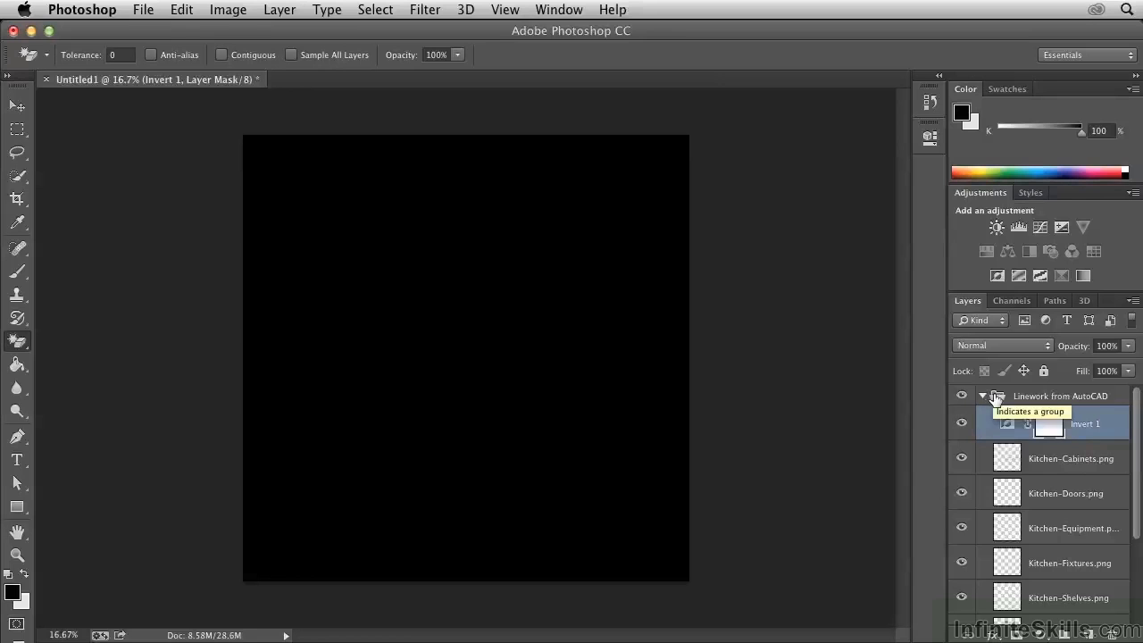
scroll(1125, 550, down, 4)
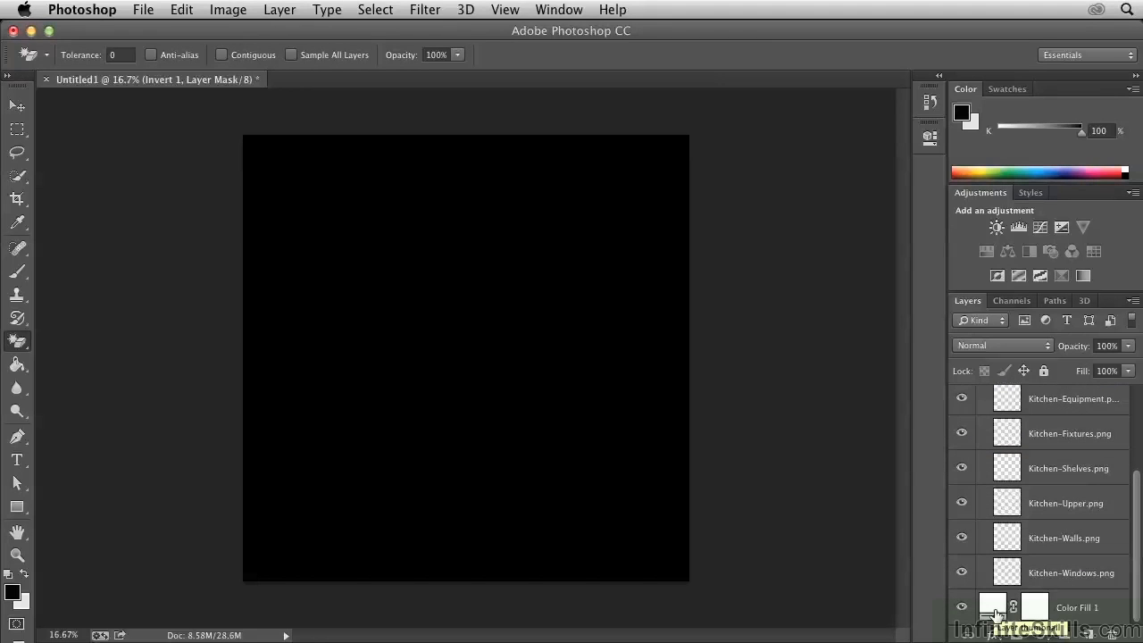
scroll(1132, 557, up, 4)
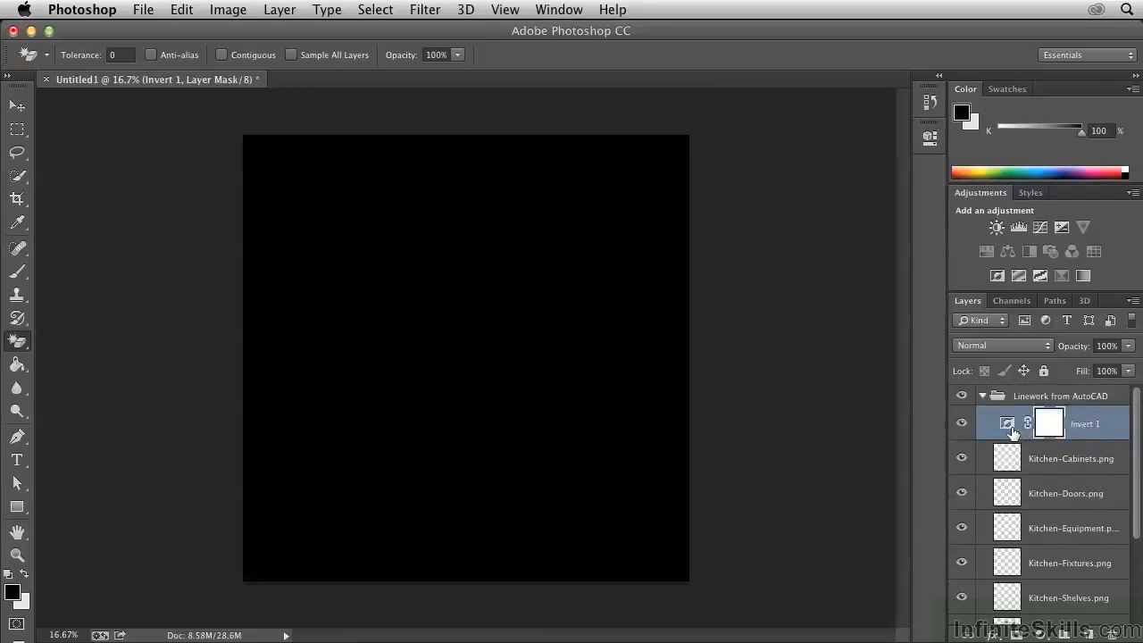
- Set the group's blend mode to Normal so the Invert affects only the group
click(999, 400)
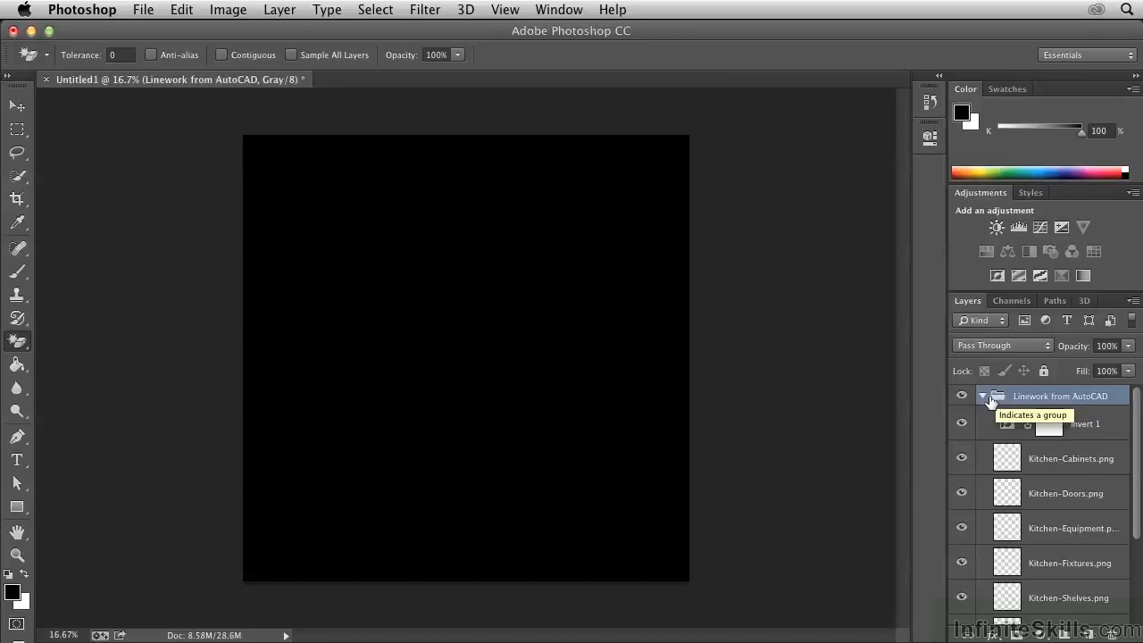
click(987, 348)
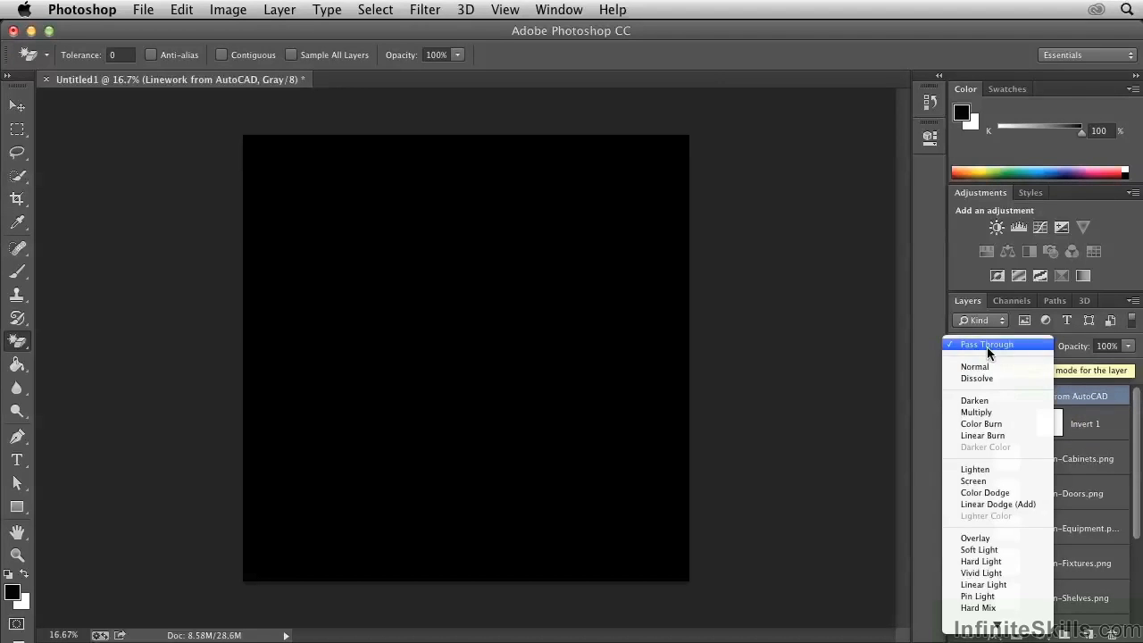
click(982, 370)
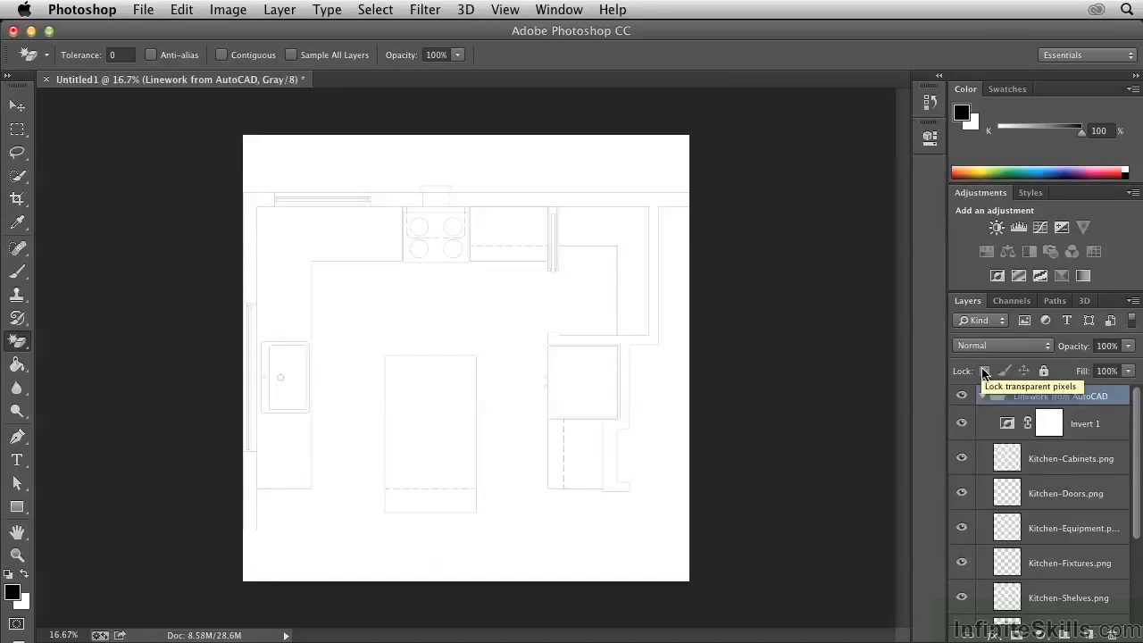
click(1006, 428)
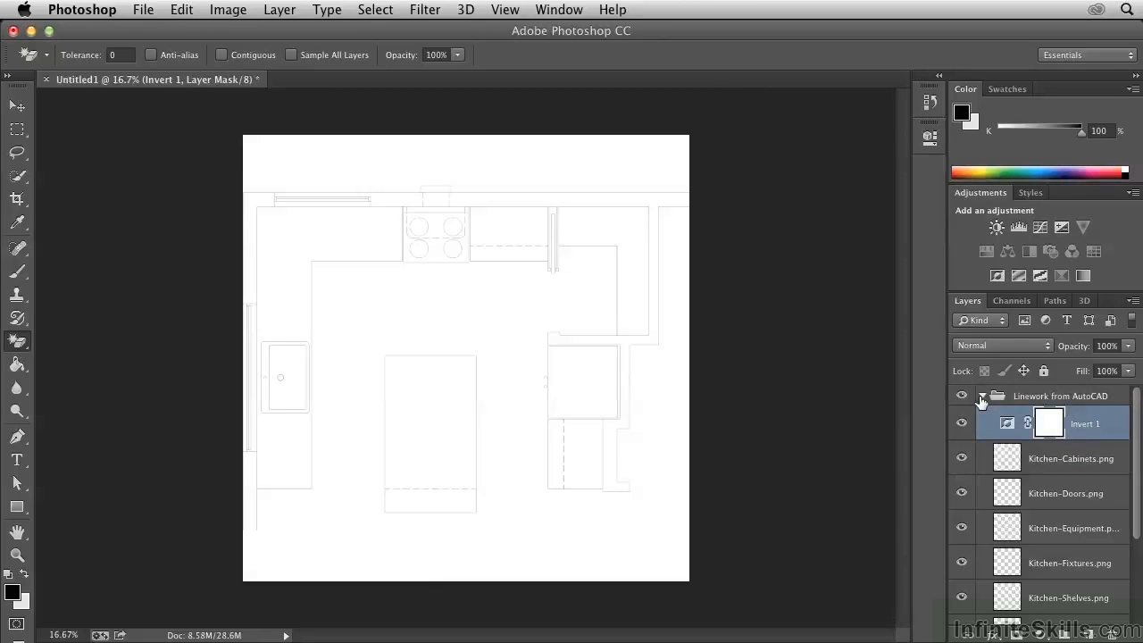
- Trim the canvas based on Top Left Pixel Color on all four sides
click(981, 399)
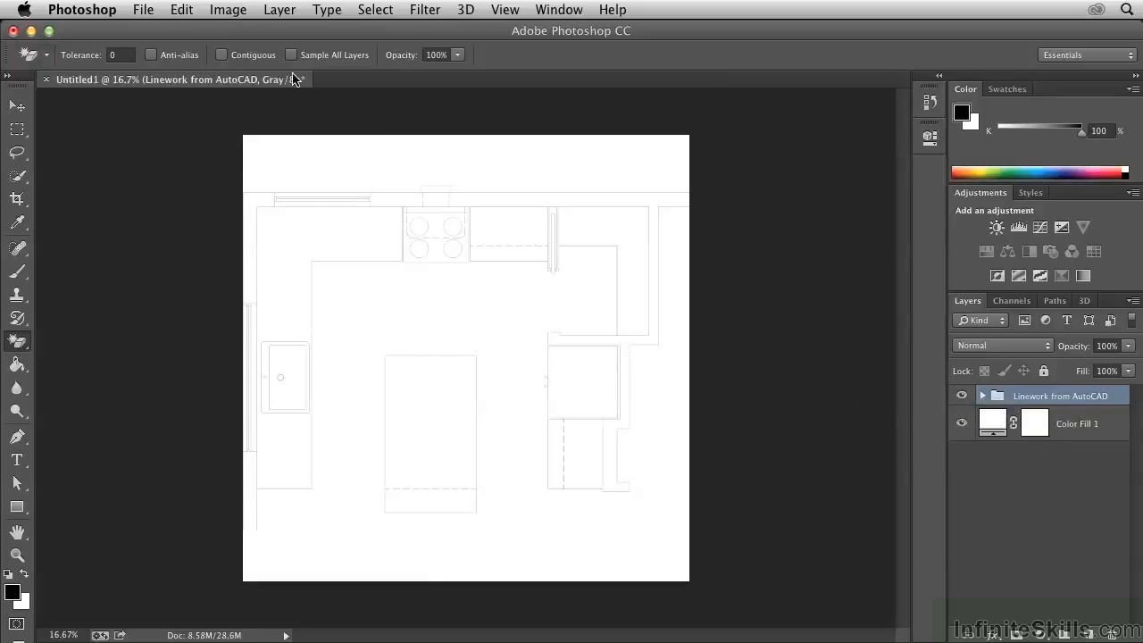
click(227, 10)
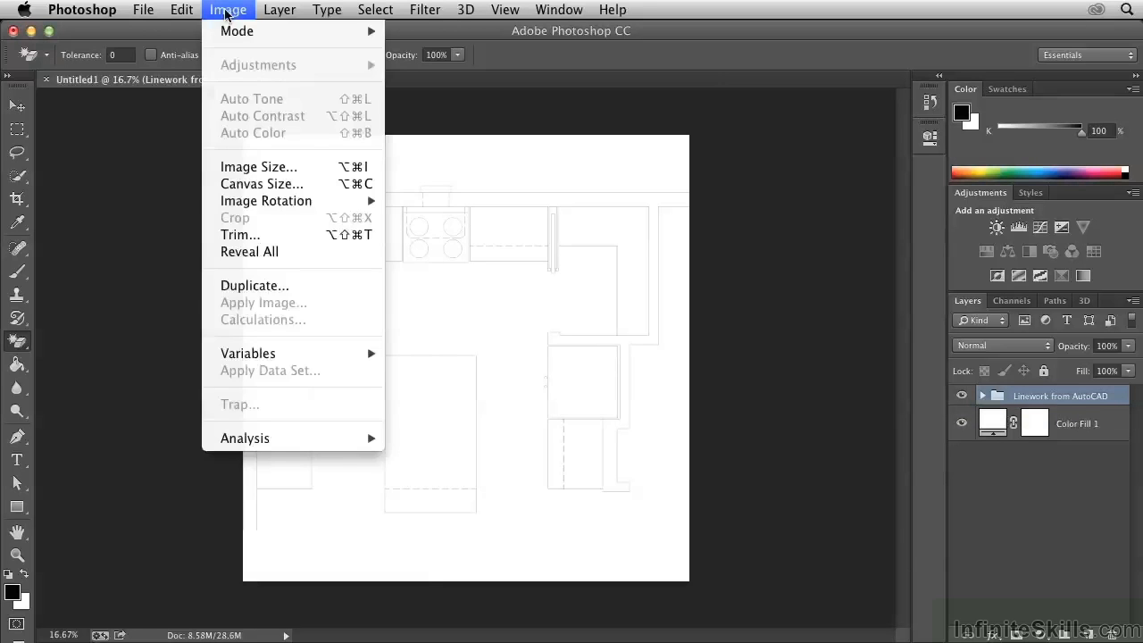
click(250, 235)
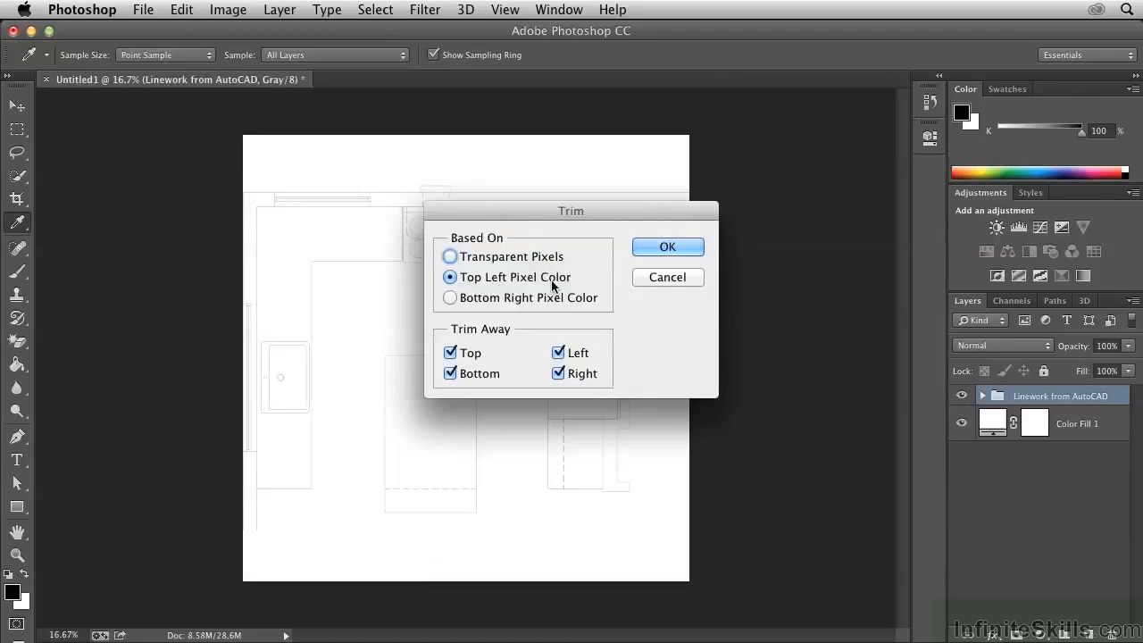
click(656, 250)
key(e)
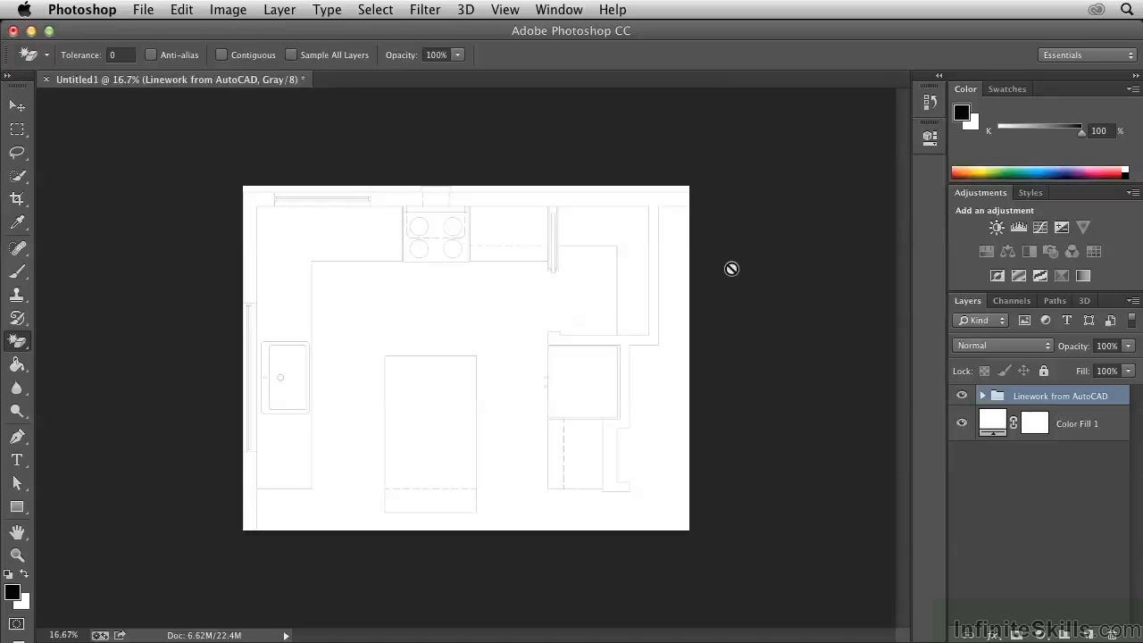
- Set Canvas Size to 120 percent width and height, adding a white margin around the plan
click(231, 12)
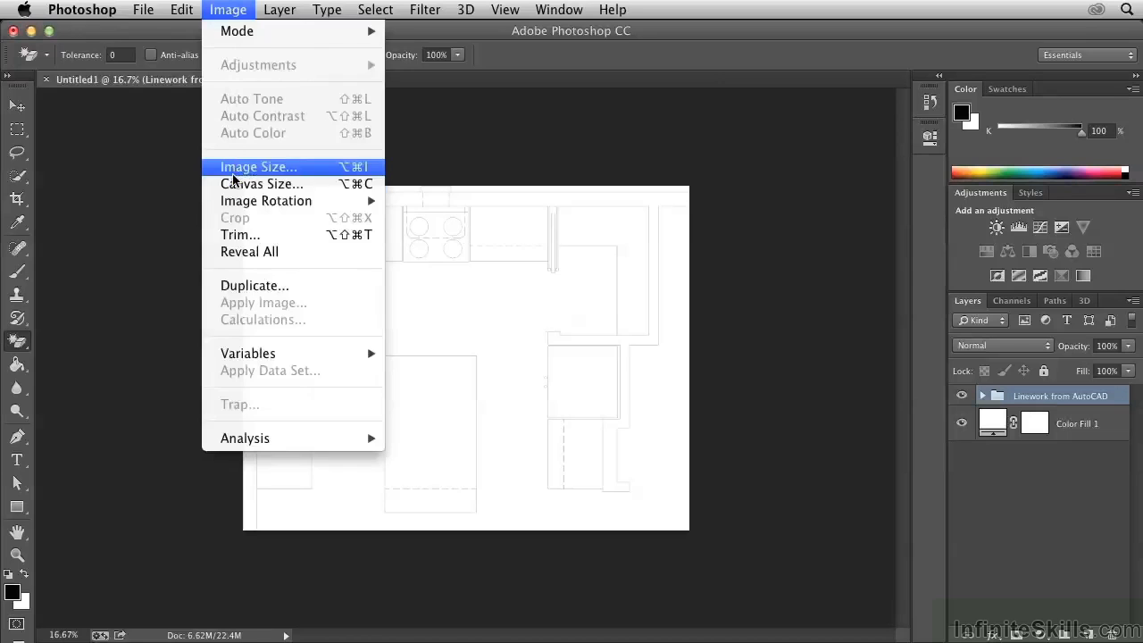
click(232, 188)
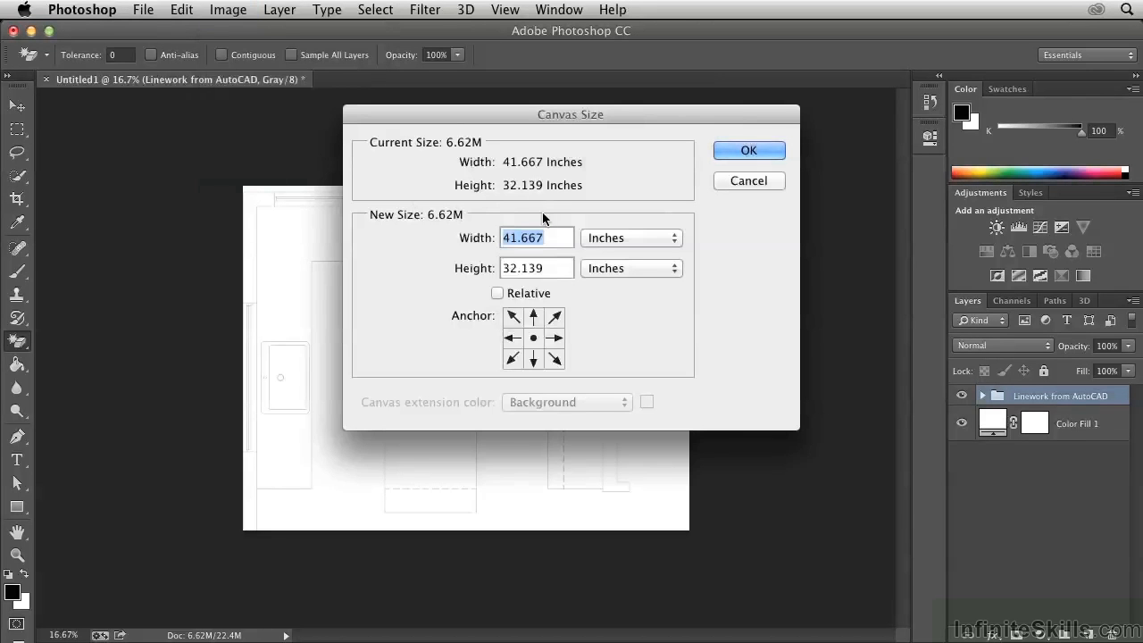
click(607, 239)
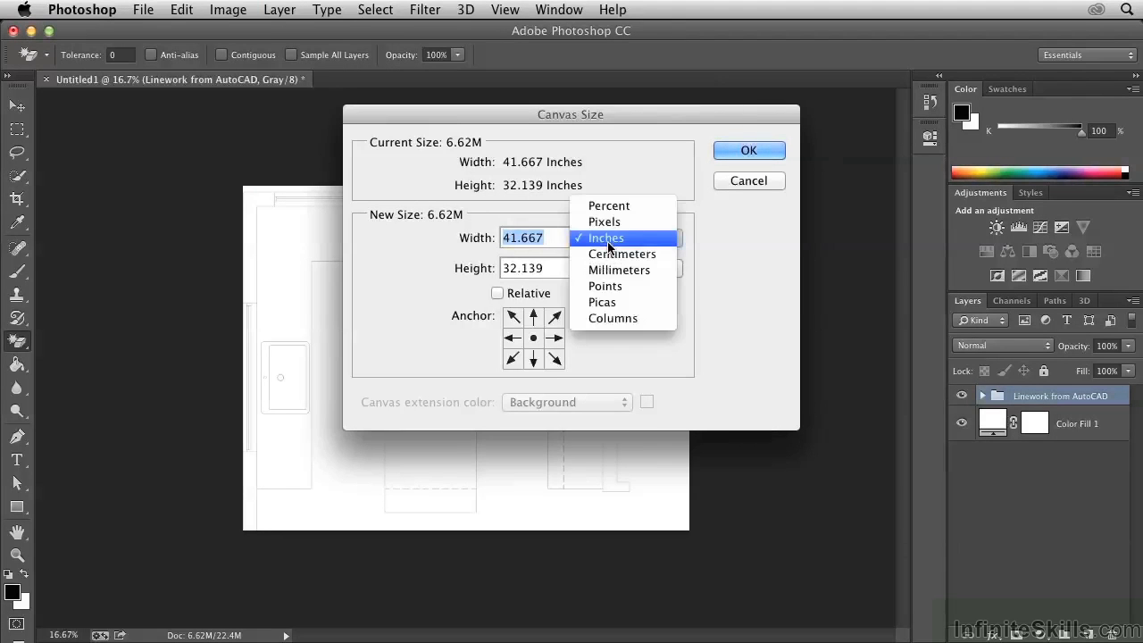
click(613, 207)
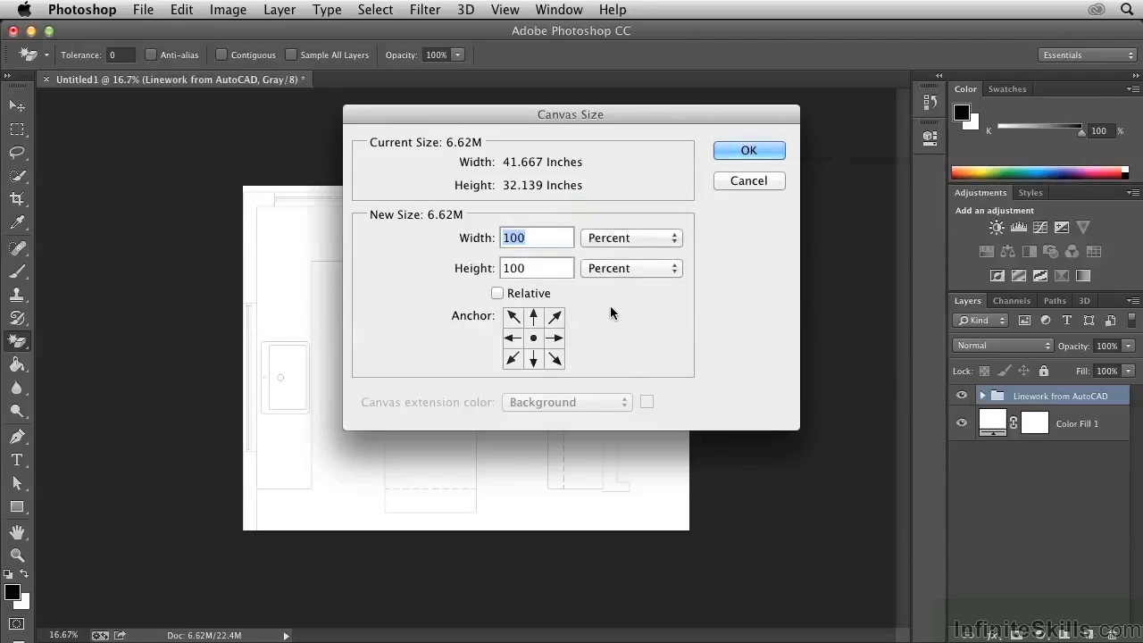
text(120)
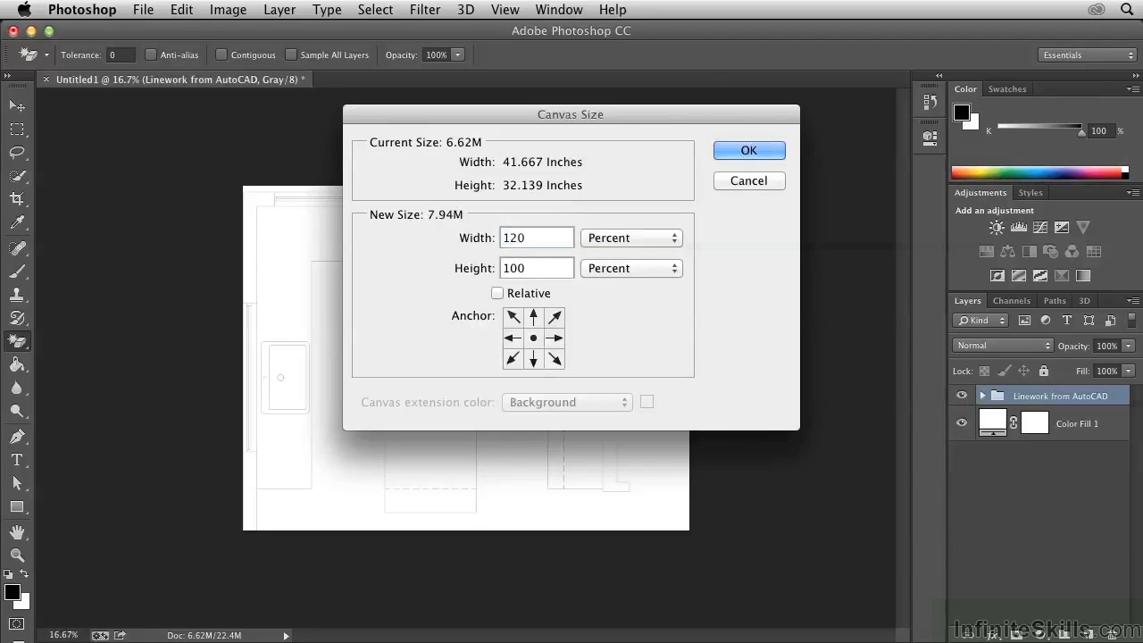
key(Tab)
text(120)
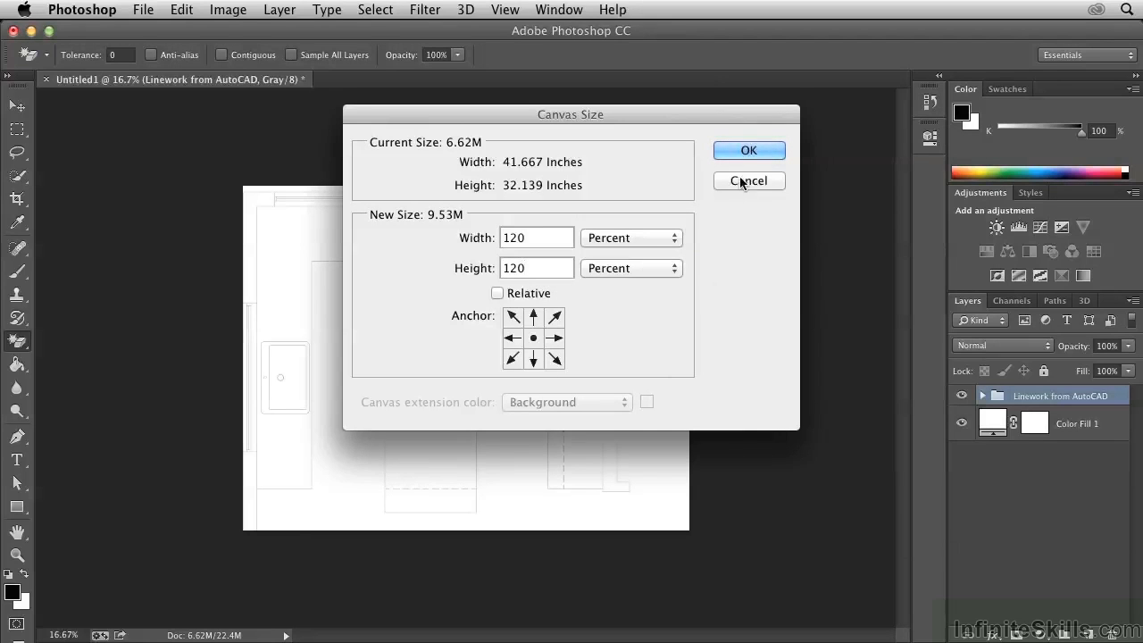
click(731, 150)
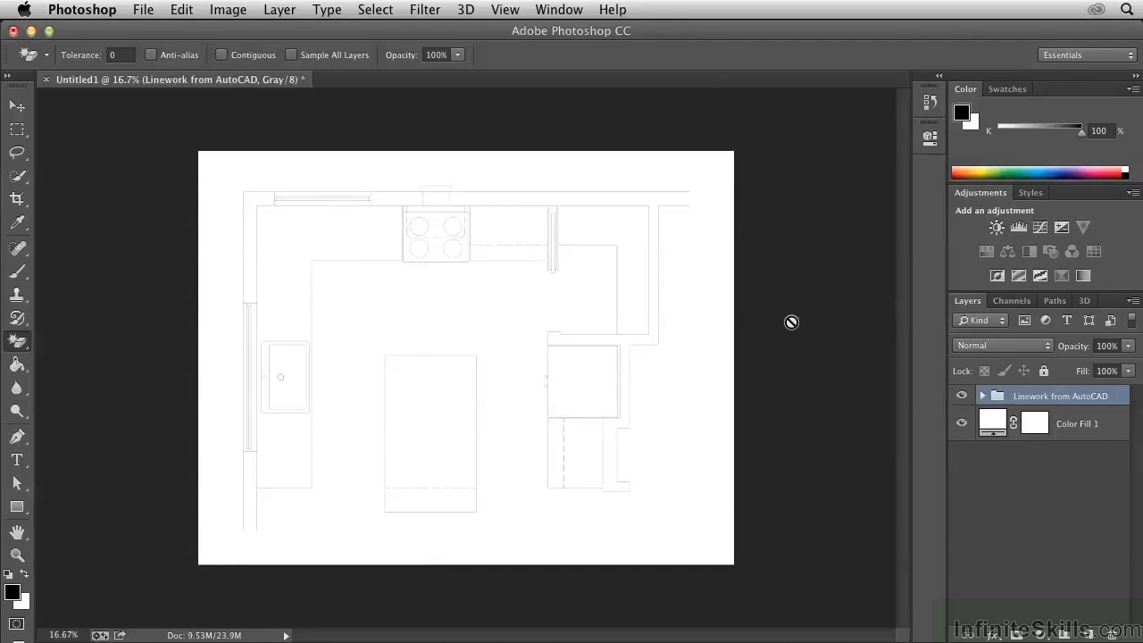